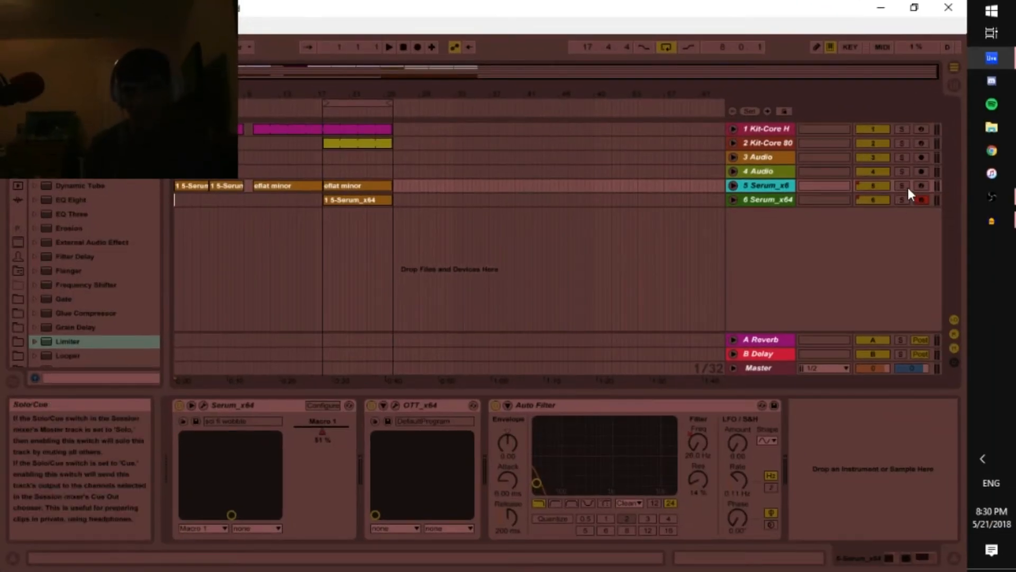
Solo the 5 Serum_x6 track and play the looped section to hear the sci fi wobble patch on its own.
{"action": "left_click", "coordinate": [902, 186]}
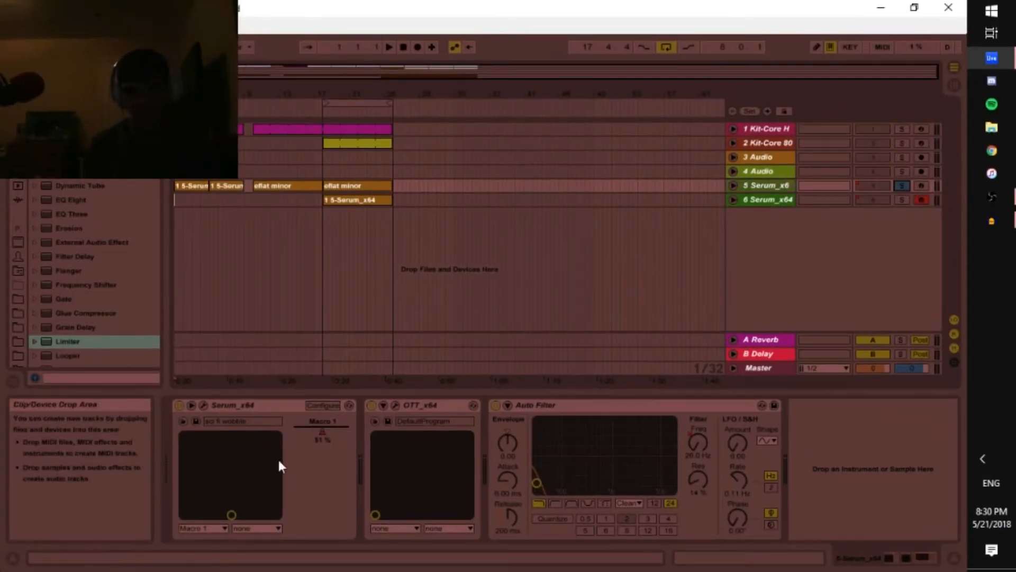
{"action": "left_click", "coordinate": [203, 405]}
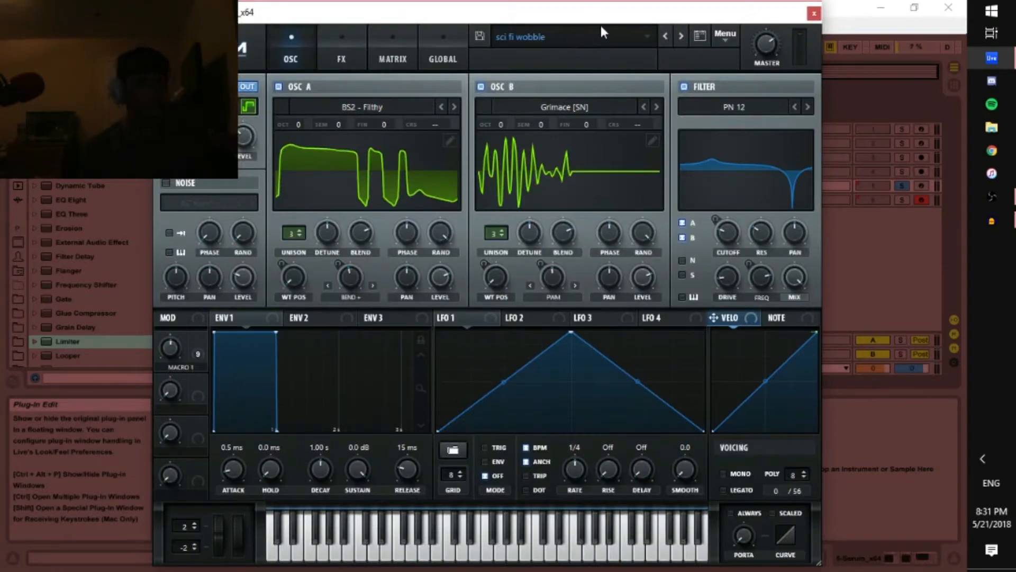
{"action": "left_click", "coordinate": [813, 15]}
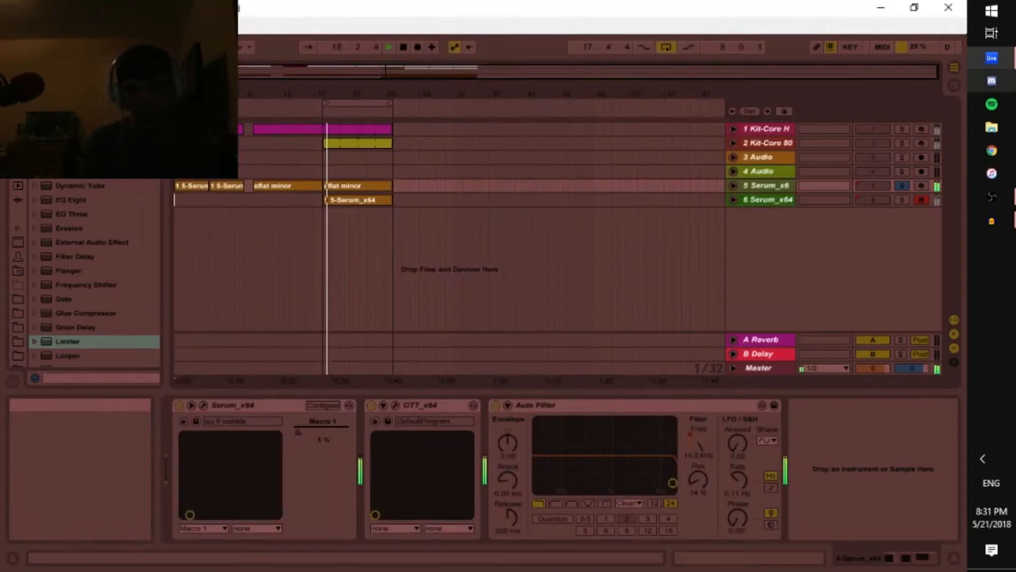
{"action": "mouse_move", "coordinate": [1002, 209]}
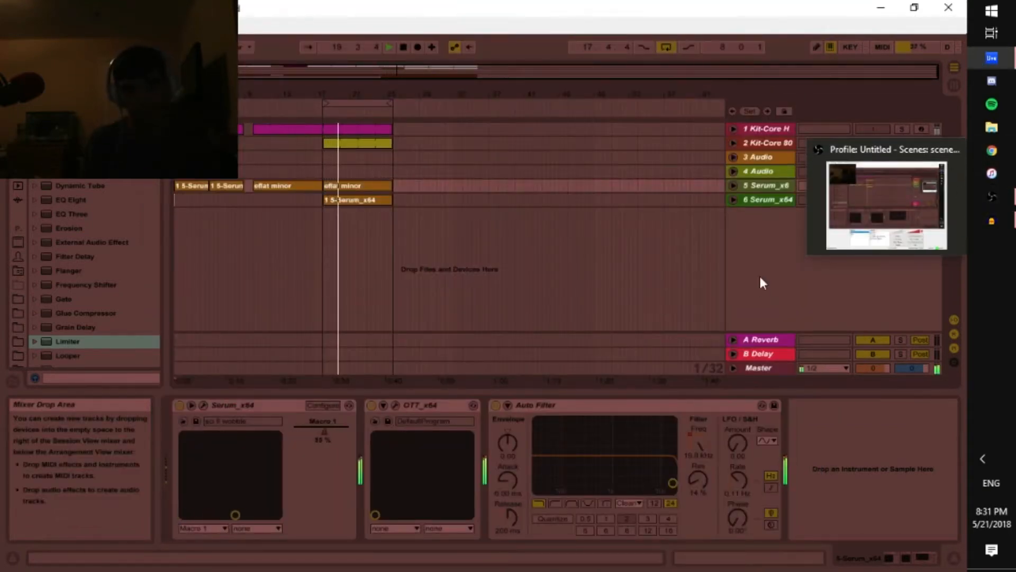
Open the track's Serum_x64 plug-in and examine the Analog wavetable choice of oscillator A without changing it.
{"action": "left_click", "coordinate": [203, 405]}
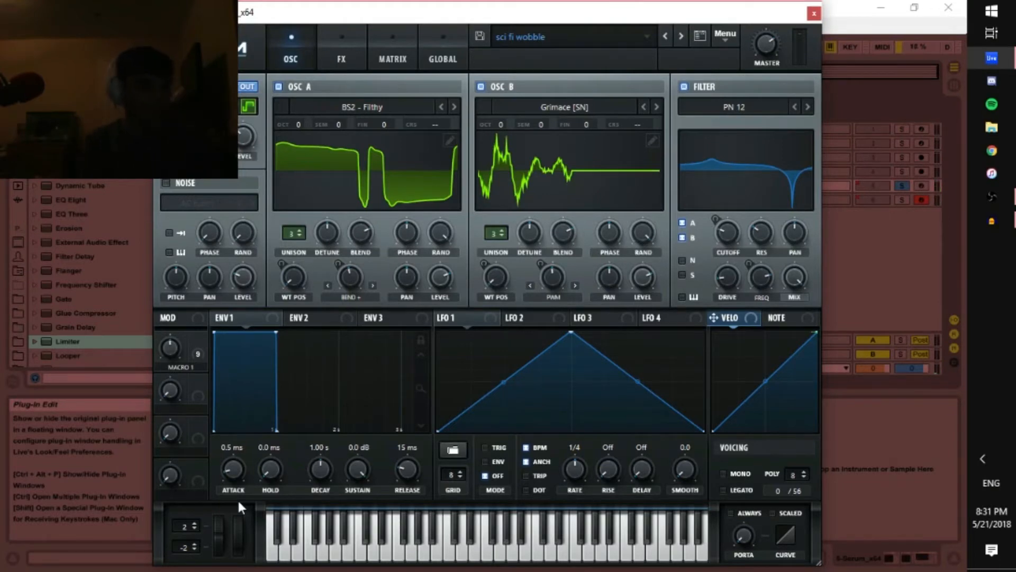
{"action": "right_click", "coordinate": [281, 85]}
{"action": "left_click", "coordinate": [669, 178]}
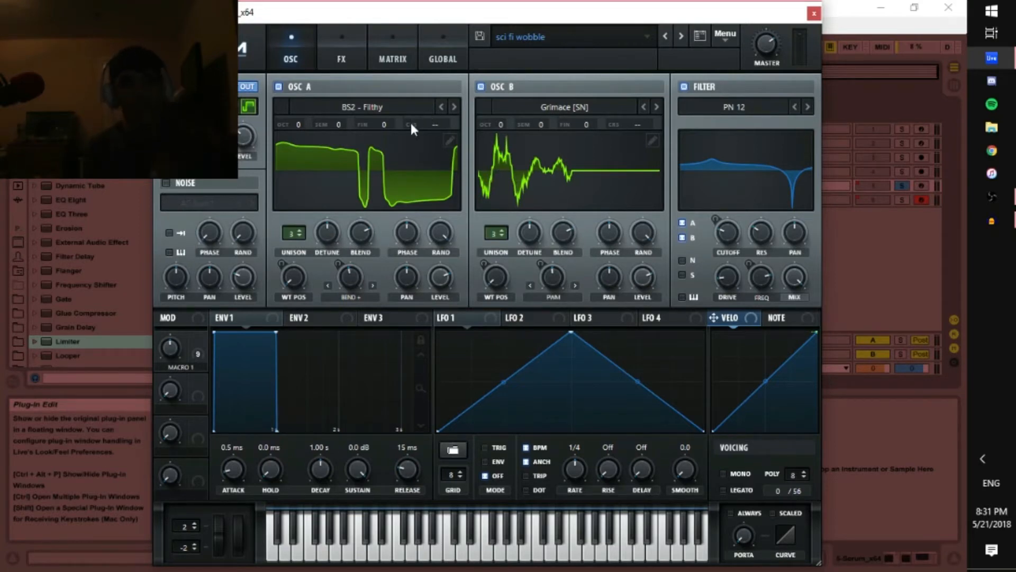
{"action": "left_click", "coordinate": [392, 107]}
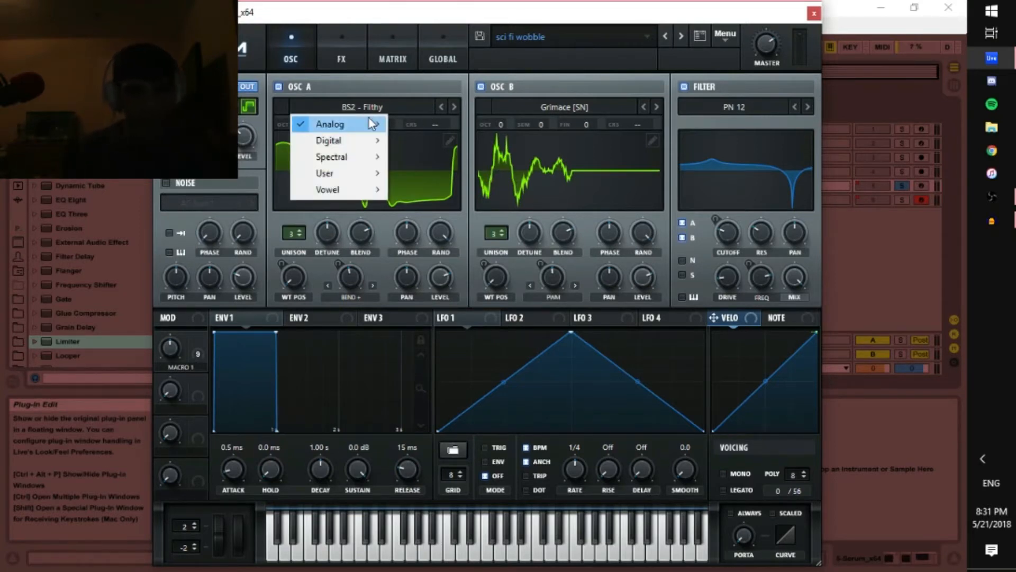
{"action": "mouse_move", "coordinate": [370, 123]}
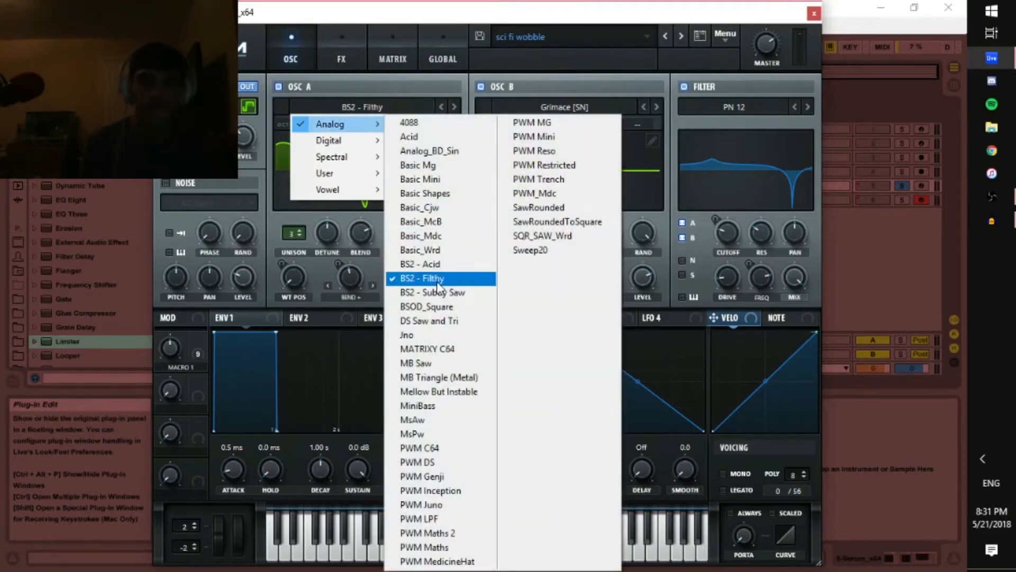
{"action": "left_click", "coordinate": [376, 91]}
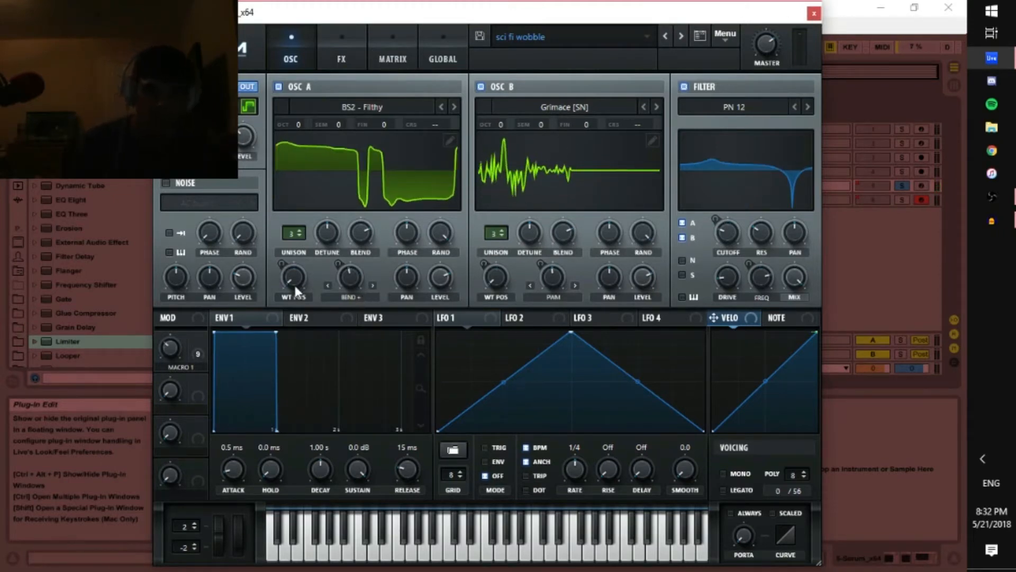
Show Macro 1's modulation assignments and examine oscillator A's detune, blend, phase, random phase and Bend + settings.
{"action": "left_click", "coordinate": [199, 350]}
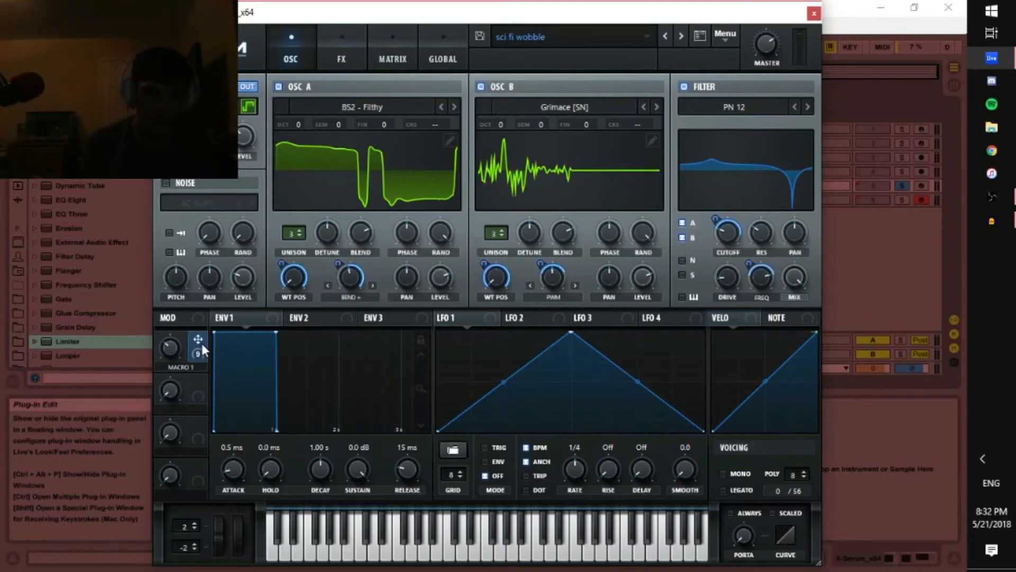
{"action": "left_click", "coordinate": [326, 238]}
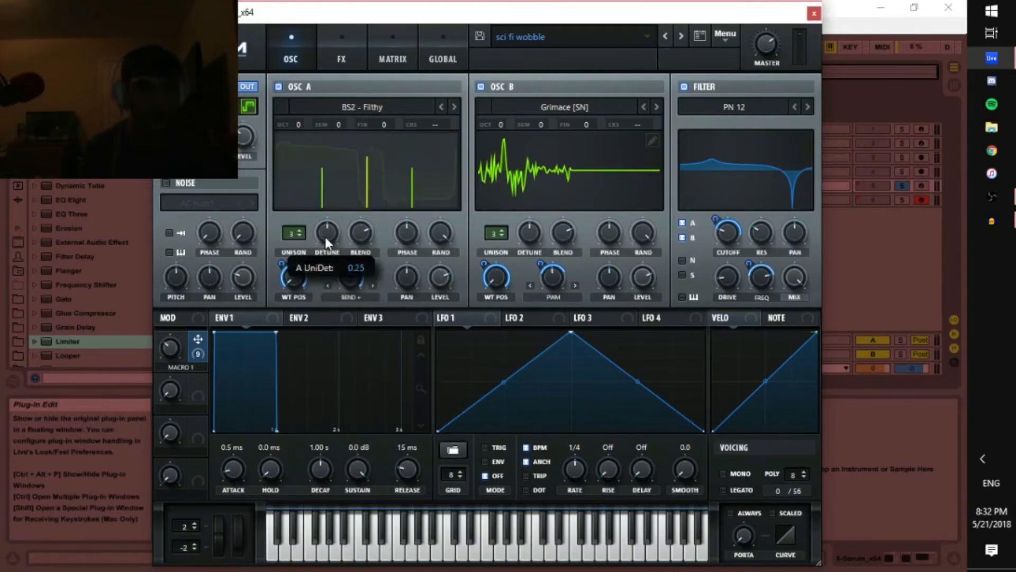
{"action": "left_click", "coordinate": [363, 241]}
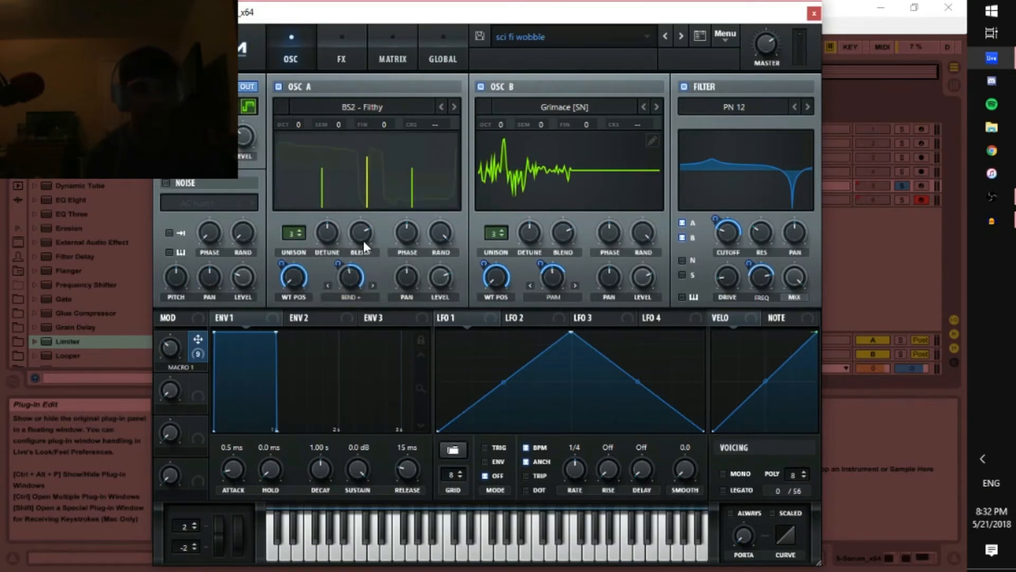
{"action": "left_click", "coordinate": [408, 240]}
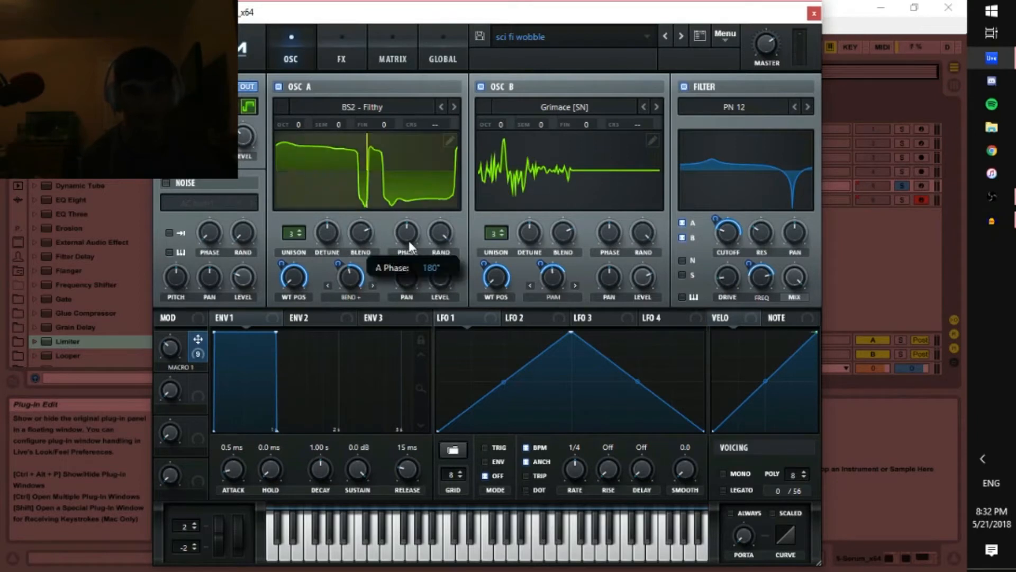
{"action": "left_click", "coordinate": [445, 240]}
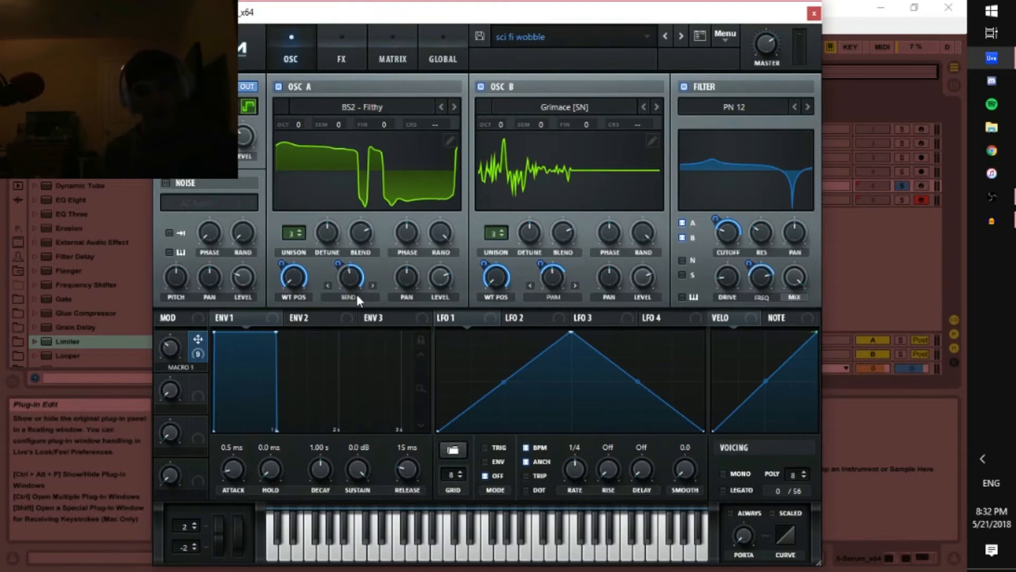
{"action": "mouse_move", "coordinate": [353, 274]}
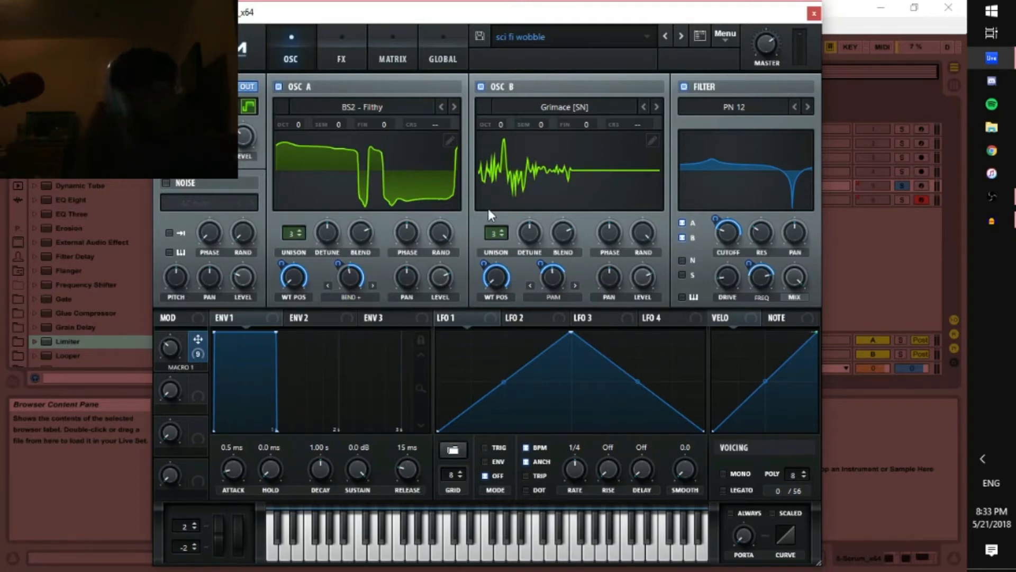
Examine the Spectral wavetable choice of oscillator B, keeping the current wavetable.
{"action": "left_click", "coordinate": [552, 106]}
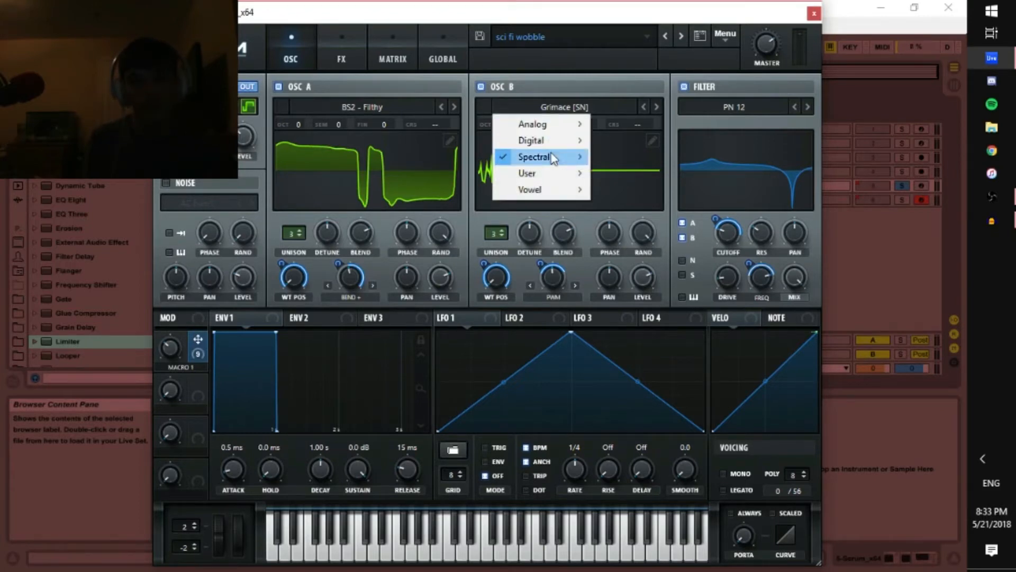
{"action": "mouse_move", "coordinate": [552, 154]}
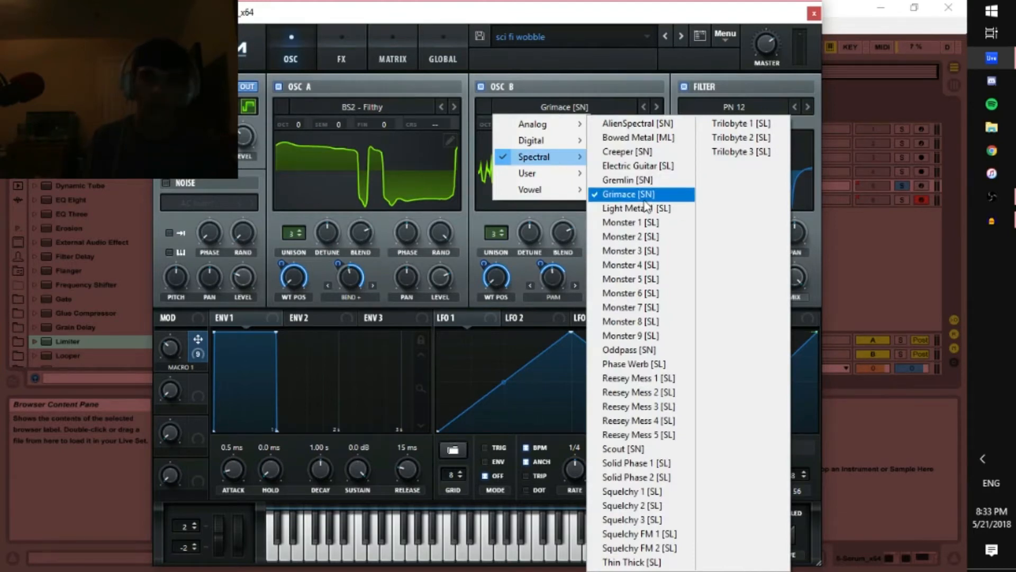
{"action": "left_click", "coordinate": [579, 87]}
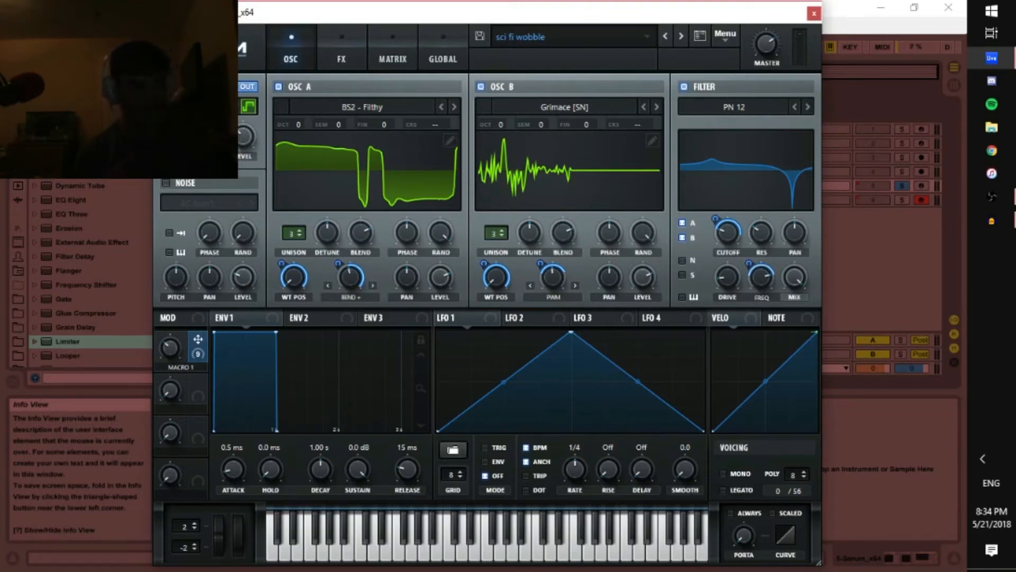
Examine the Multi filter types available for the filter, keeping the current type.
{"action": "left_click", "coordinate": [741, 108]}
{"action": "mouse_move", "coordinate": [737, 139]}
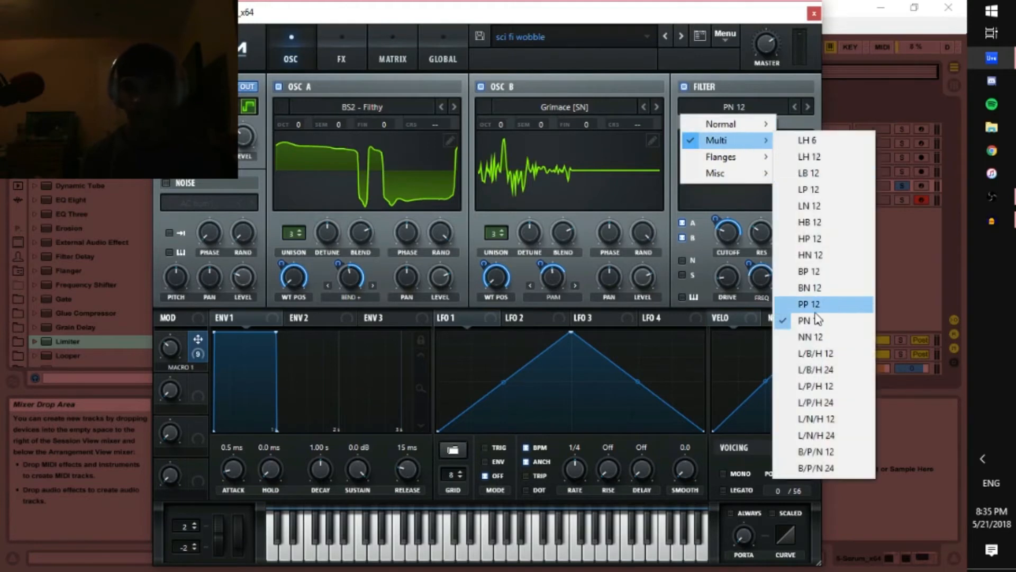
{"action": "left_click", "coordinate": [779, 99]}
{"action": "left_click", "coordinate": [773, 80]}
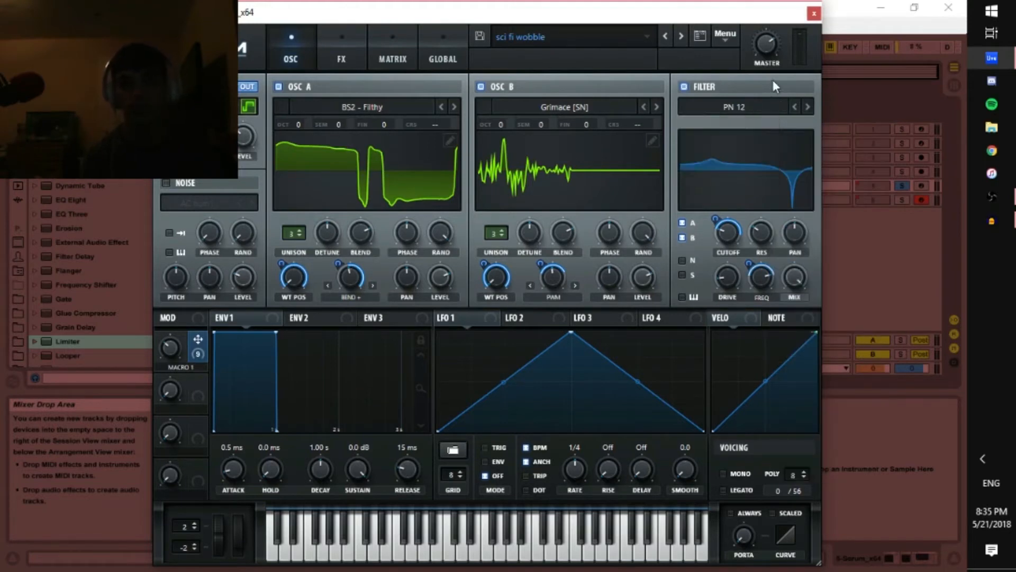
Check the modulation amounts that Macro 1 applies to the filter's cutoff and Freq controls.
{"action": "right_click", "coordinate": [729, 240]}
{"action": "left_click", "coordinate": [724, 240]}
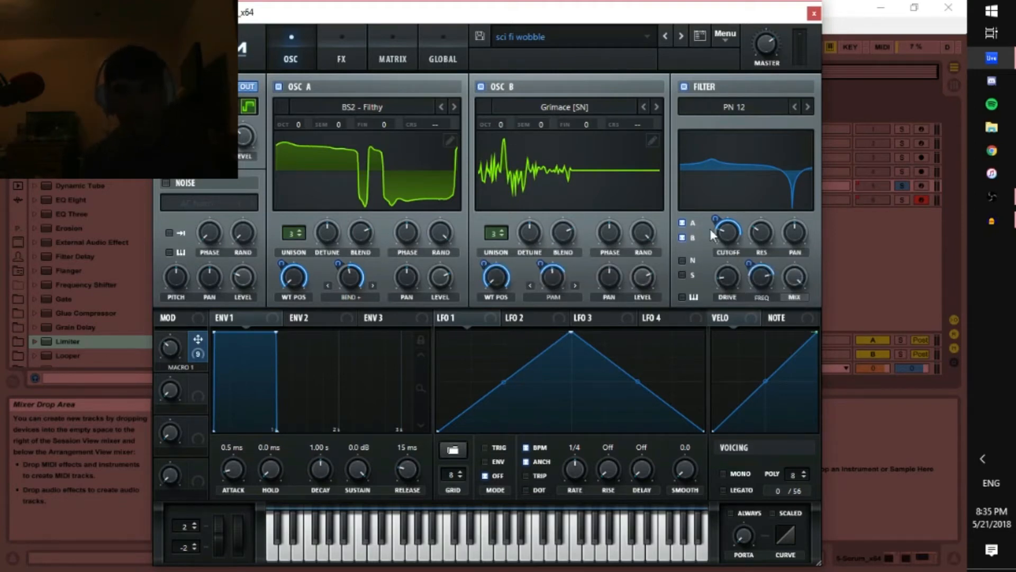
{"action": "left_click_drag", "start_coordinate": [713, 226], "coordinate": [714, 217]}
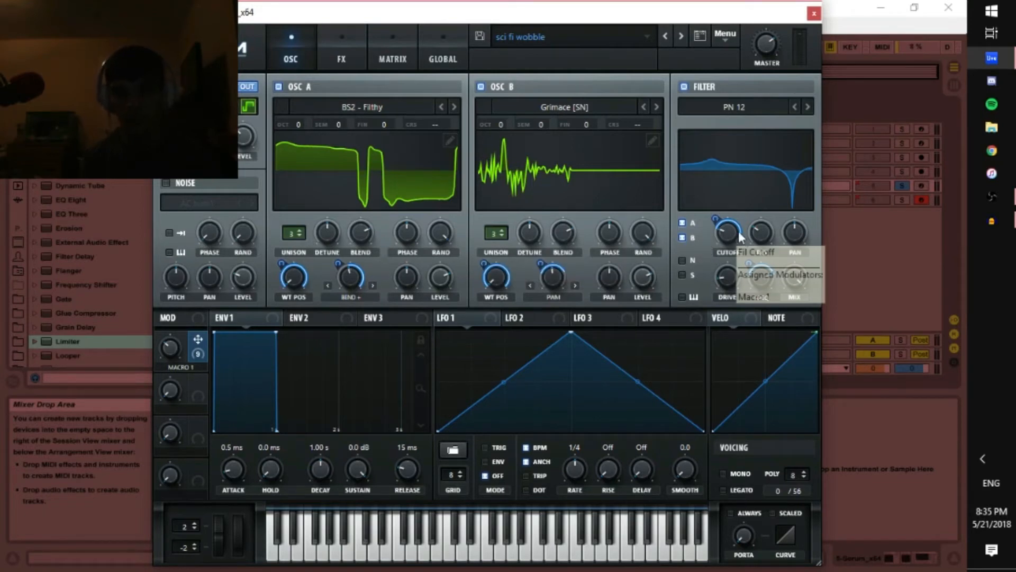
{"action": "left_click_drag", "start_coordinate": [716, 220], "coordinate": [717, 218]}
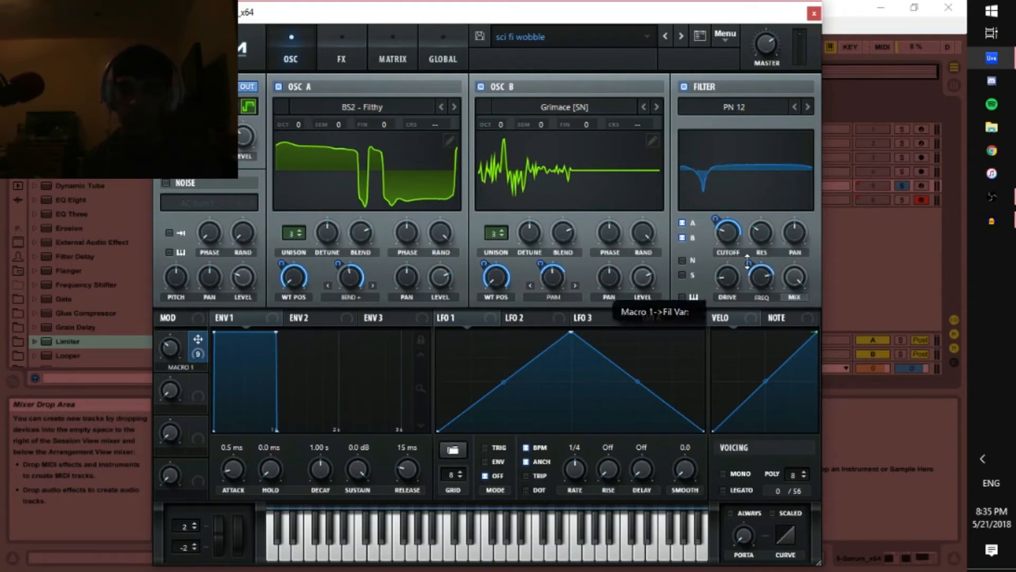
{"action": "left_click_drag", "start_coordinate": [747, 260], "coordinate": [745, 263]}
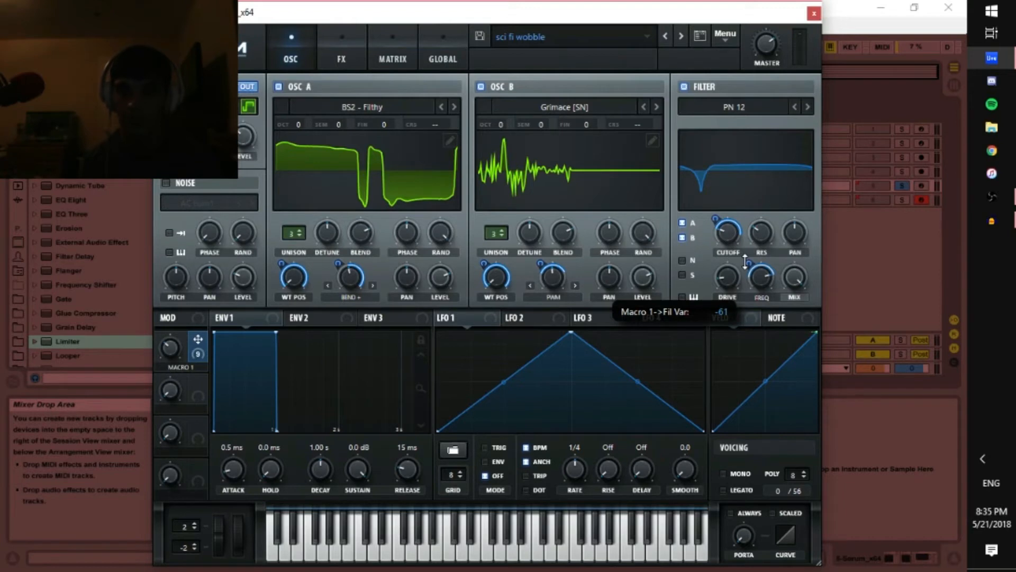
{"action": "left_click_drag", "start_coordinate": [746, 261], "coordinate": [744, 260]}
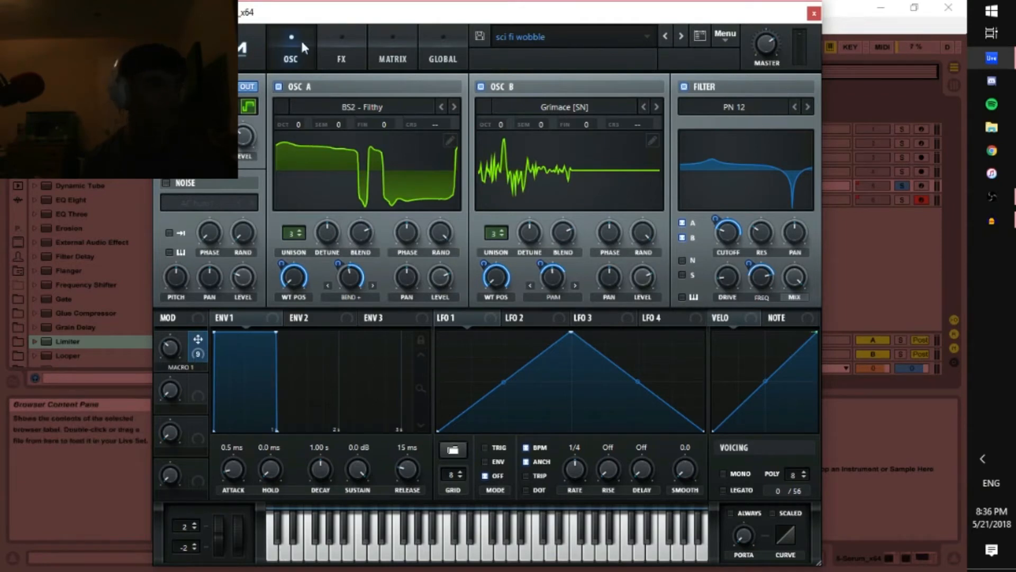
Switch off the Hyper/Dimension, Distortion and Filter effects in Serum.
{"action": "left_click", "coordinate": [359, 40]}
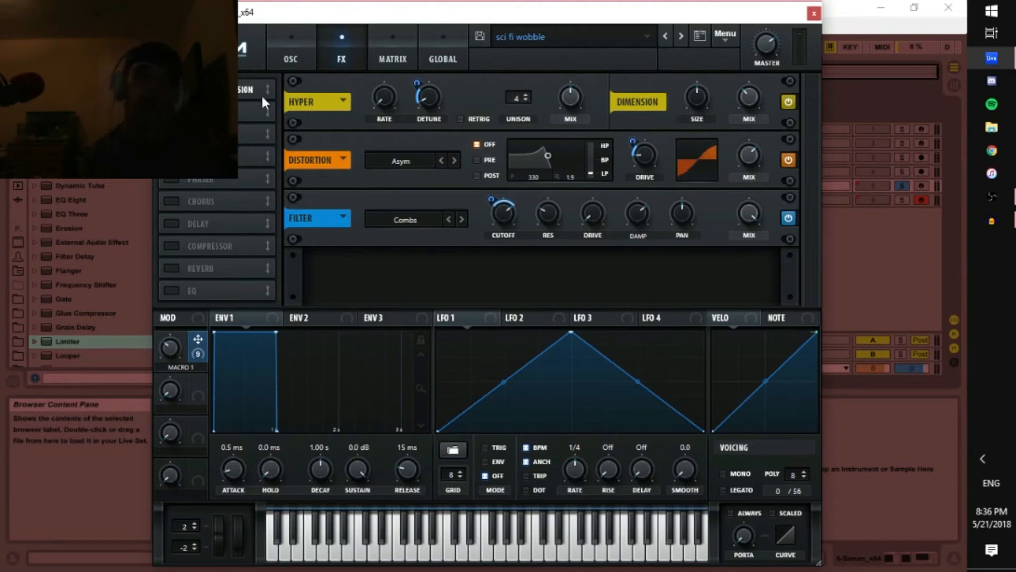
{"action": "left_click", "coordinate": [172, 90]}
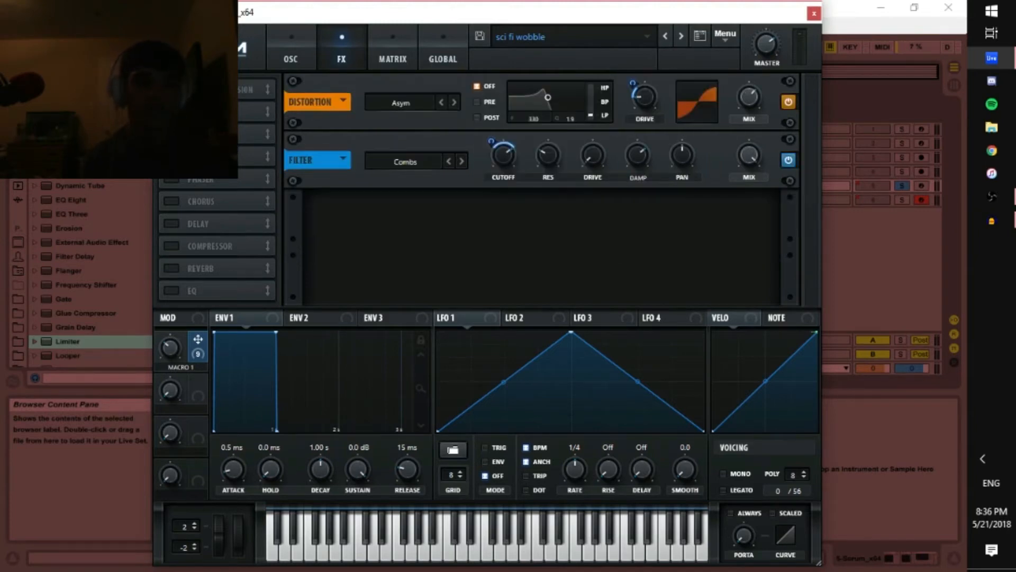
{"action": "left_click", "coordinate": [172, 112]}
{"action": "left_click", "coordinate": [171, 134]}
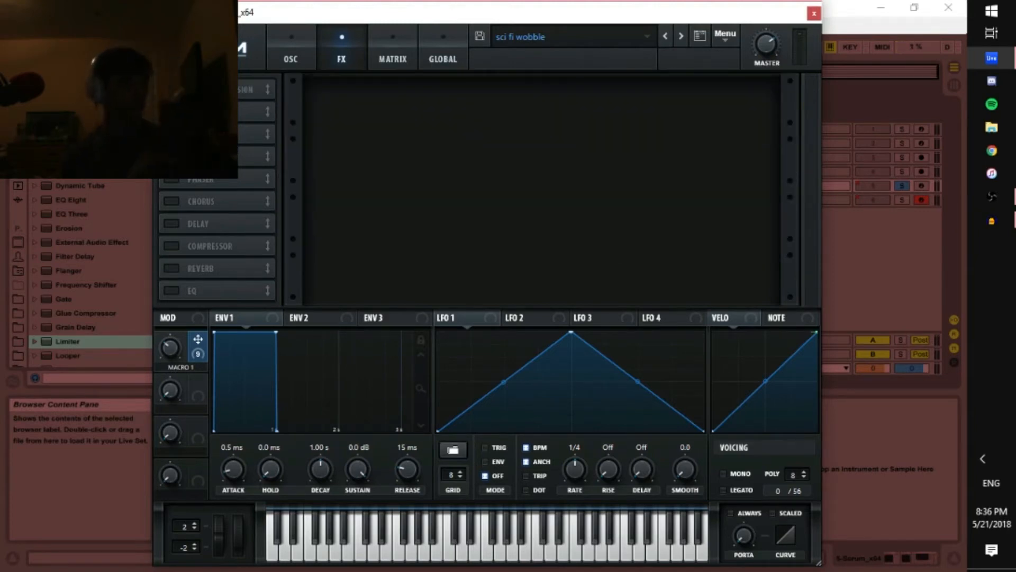
Play the looped section to hear the patch without effects, and reopen the Serum plug-in.
{"action": "left_click", "coordinate": [314, 32]}
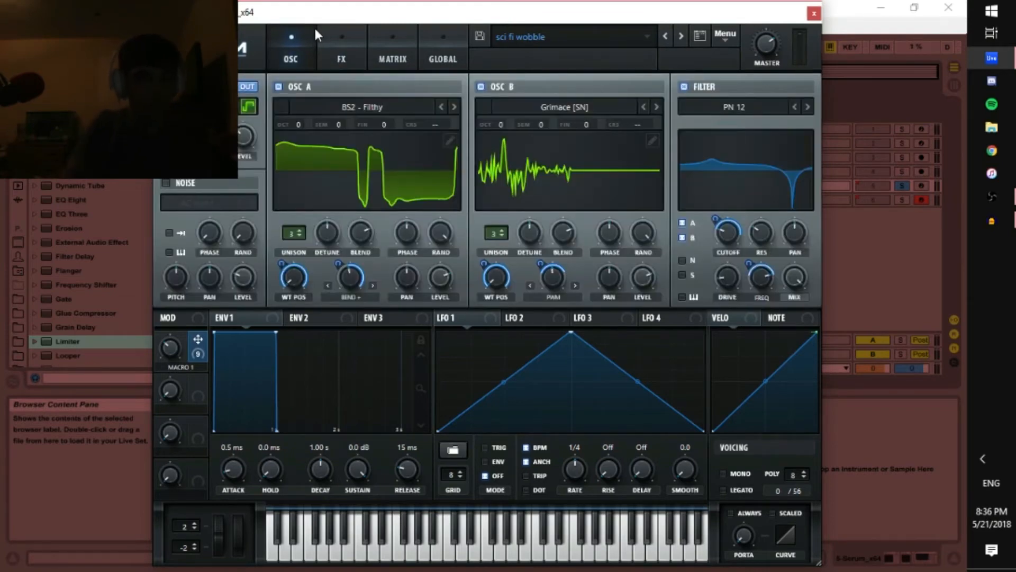
{"action": "key", "text": "space"}
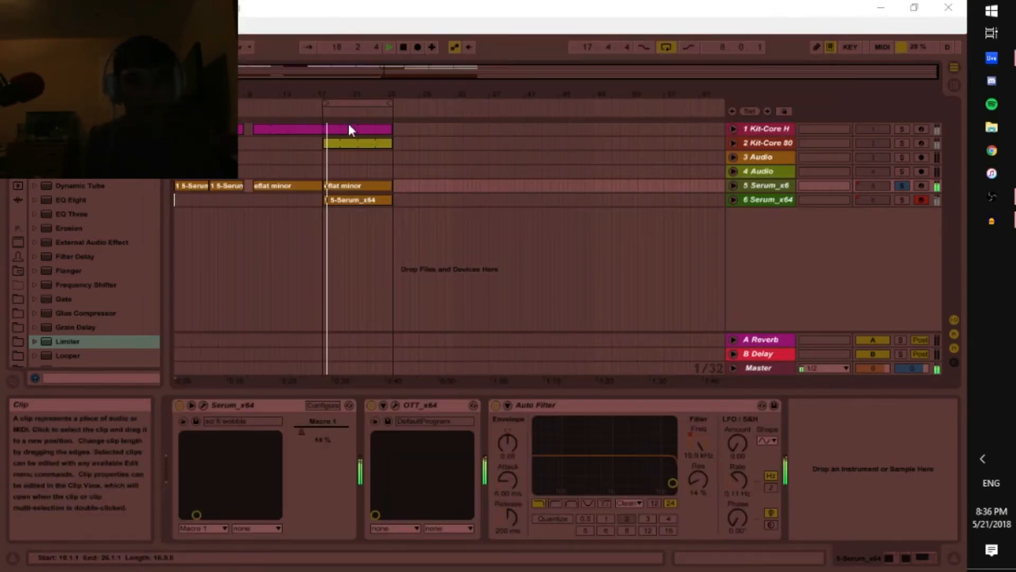
{"action": "left_click", "coordinate": [203, 405]}
Turn the Hyper/Dimension effect back on, leaving the Phaser switched off.
{"action": "left_click", "coordinate": [348, 46]}
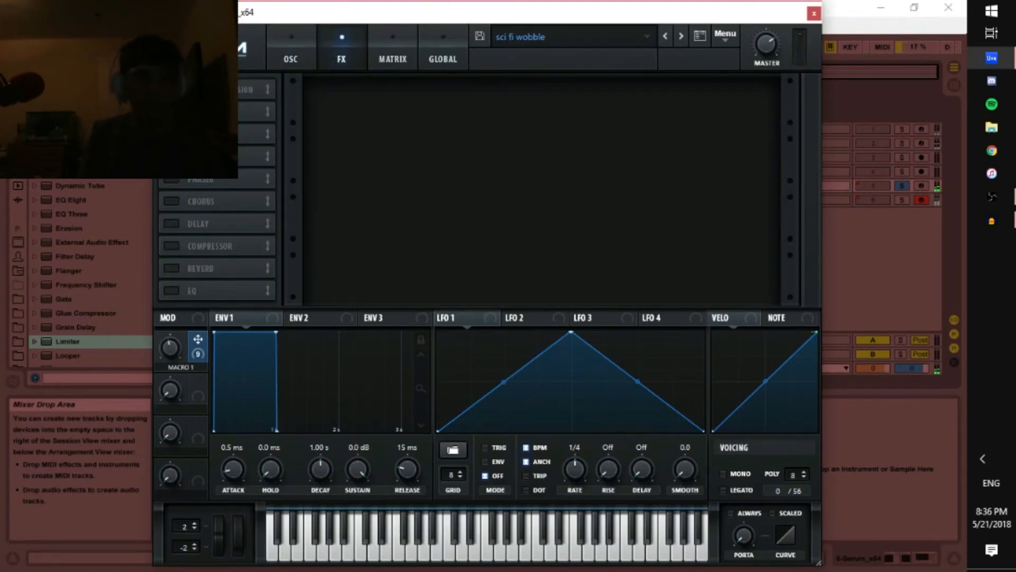
{"action": "left_click", "coordinate": [171, 89]}
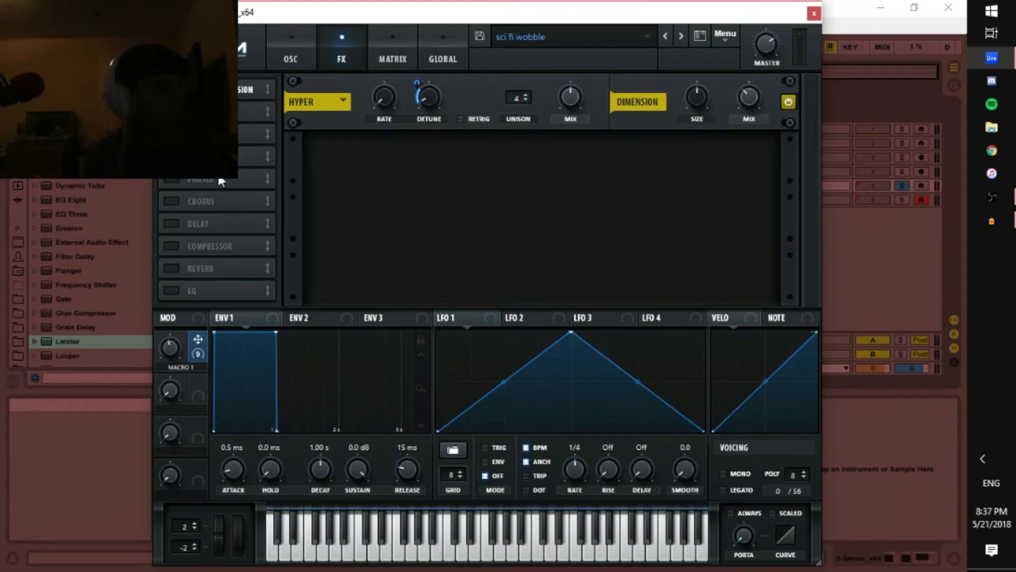
{"action": "left_click", "coordinate": [171, 180]}
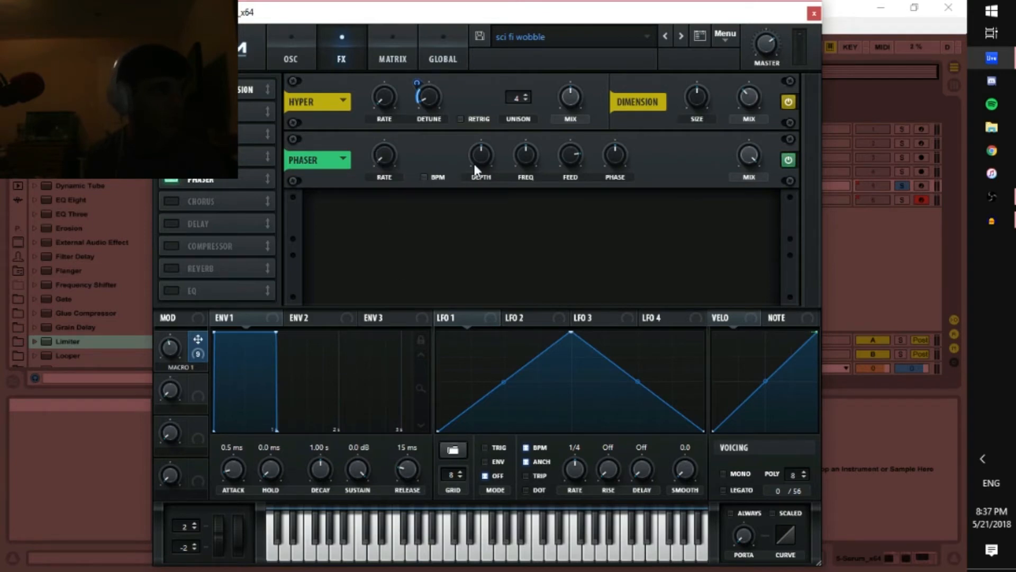
{"action": "left_click", "coordinate": [171, 180]}
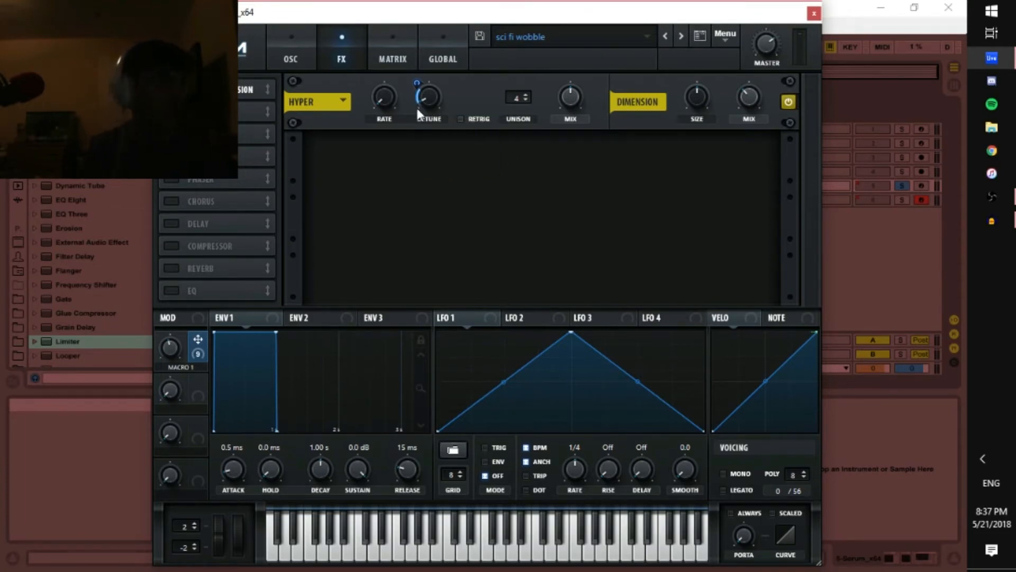
{"action": "mouse_move", "coordinate": [432, 105]}
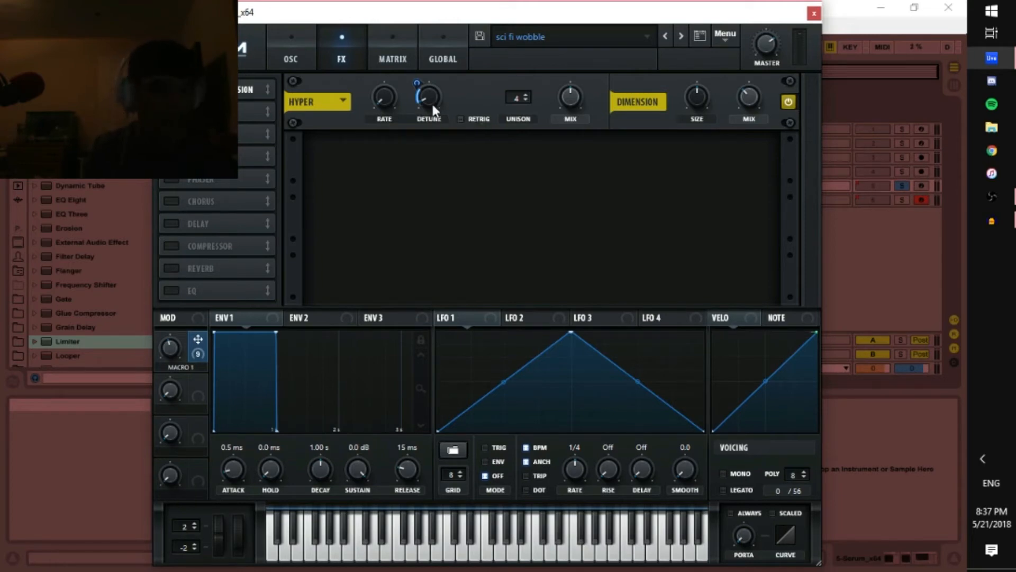
Examine the Hyper detune and Dimension size settings, and play the looped section with only Hyper/Dimension active.
{"action": "mouse_move", "coordinate": [422, 81]}
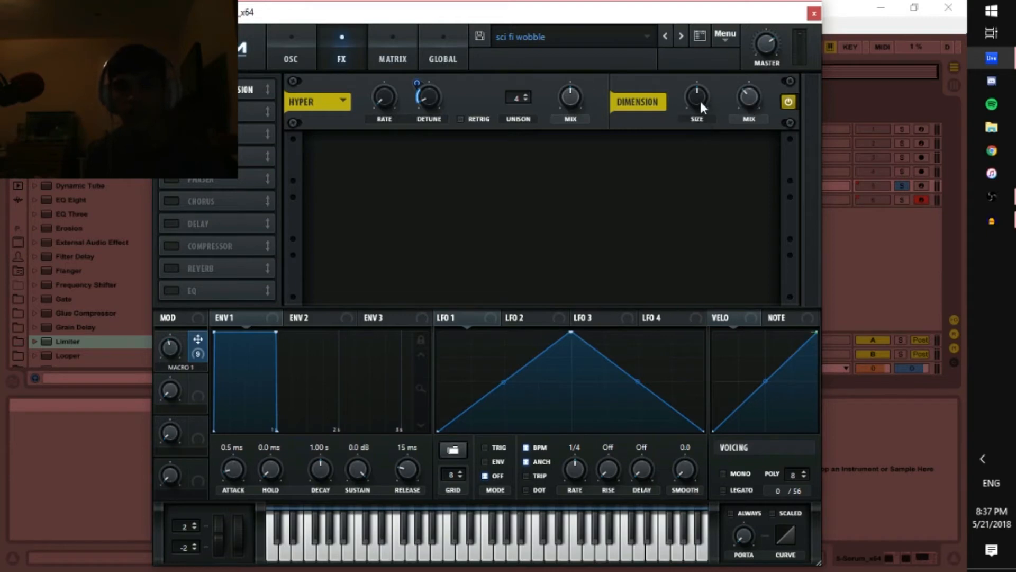
{"action": "mouse_move", "coordinate": [700, 99]}
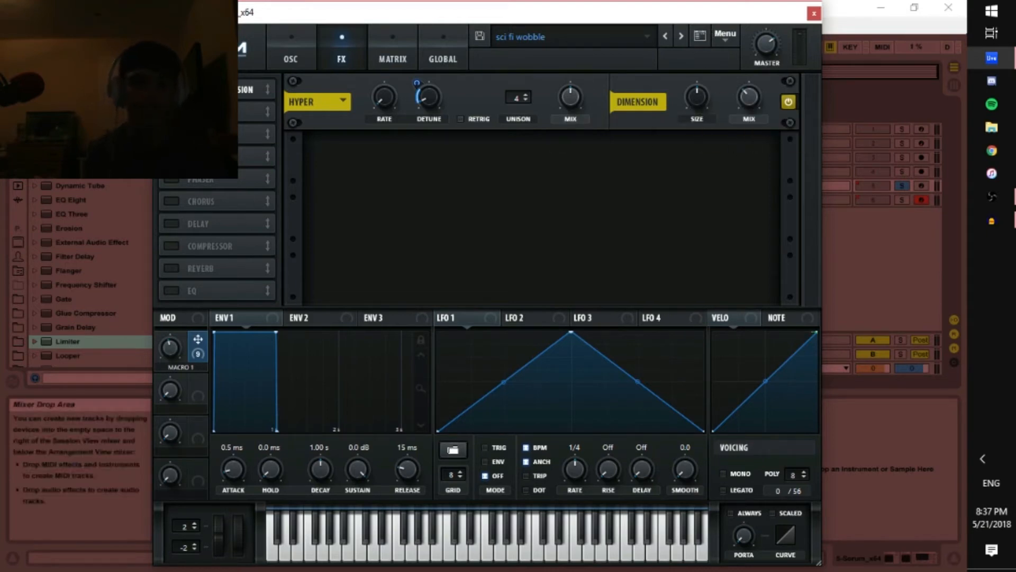
{"action": "key", "text": "ctrl+alt+p"}
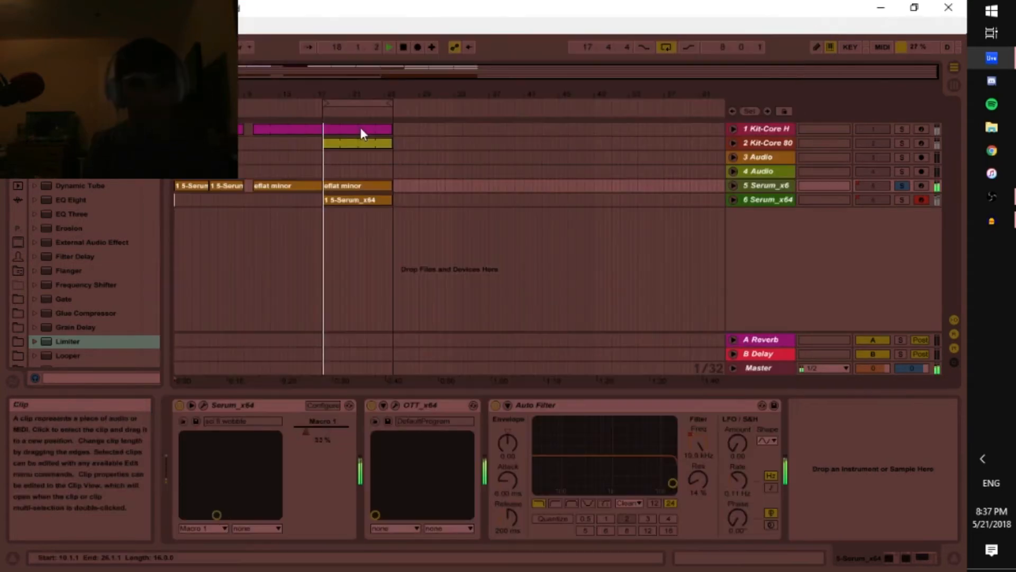
{"action": "left_click", "coordinate": [206, 404]}
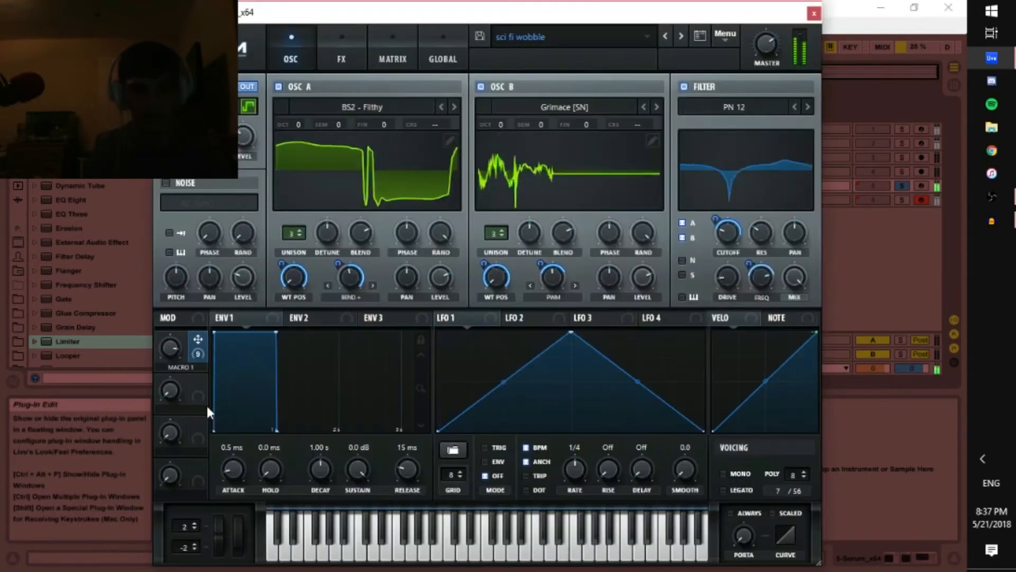
Turn on Serum's Distortion effect and check the Macro 1 modulation on its drive.
{"action": "left_click", "coordinate": [343, 56]}
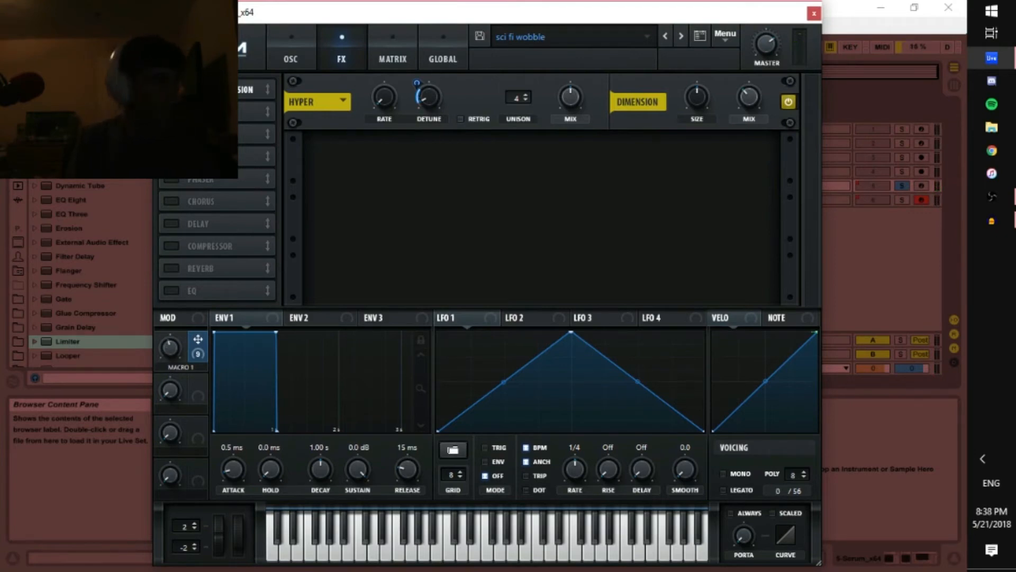
{"action": "left_click_drag", "start_coordinate": [318, 21], "coordinate": [466, 6]}
{"action": "left_click", "coordinate": [336, 108]}
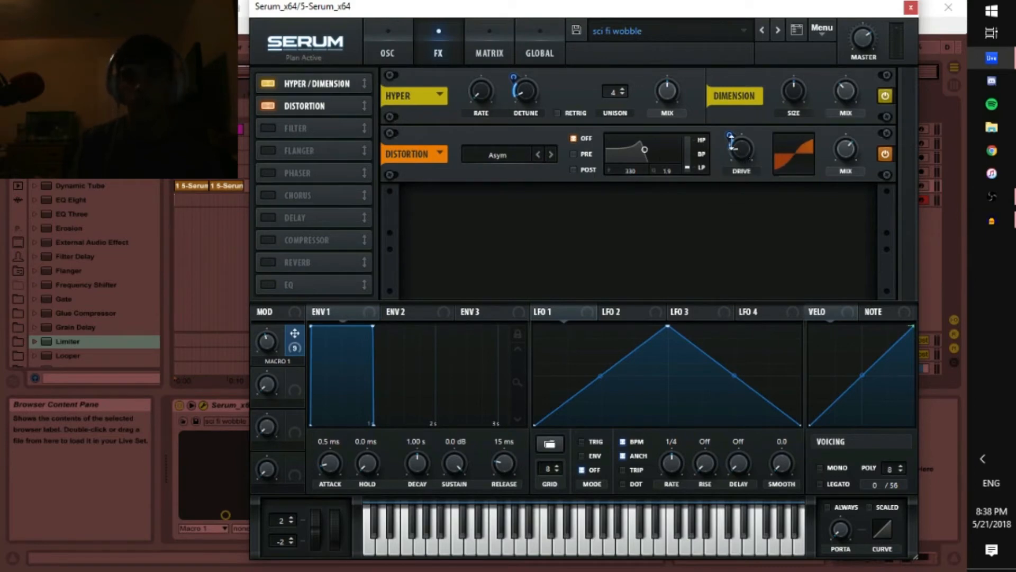
{"action": "left_click_drag", "start_coordinate": [731, 141], "coordinate": [728, 132]}
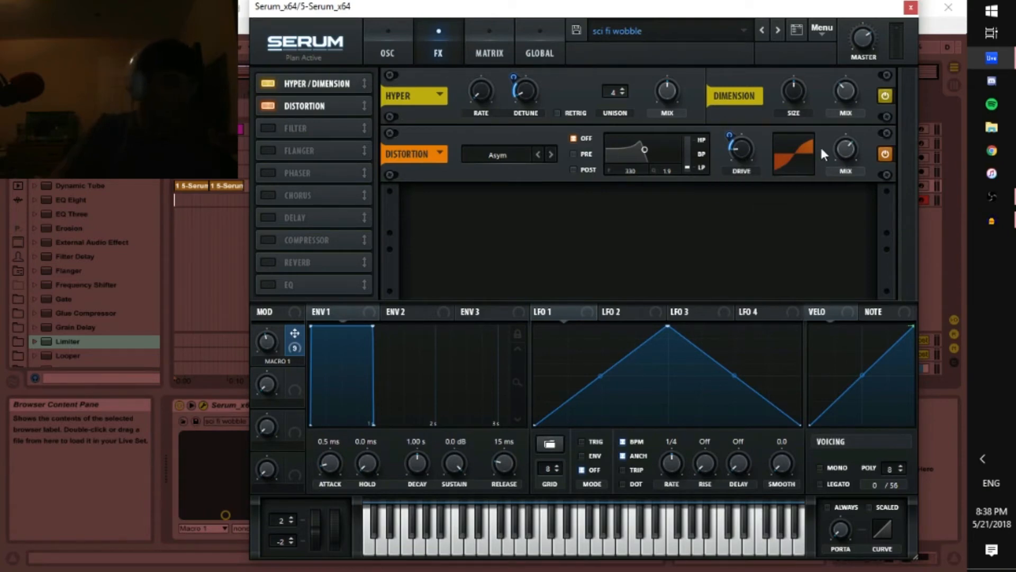
Play the looped section to hear the added distortion, stop playback and reopen the Serum plug-in.
{"action": "key", "text": "space"}
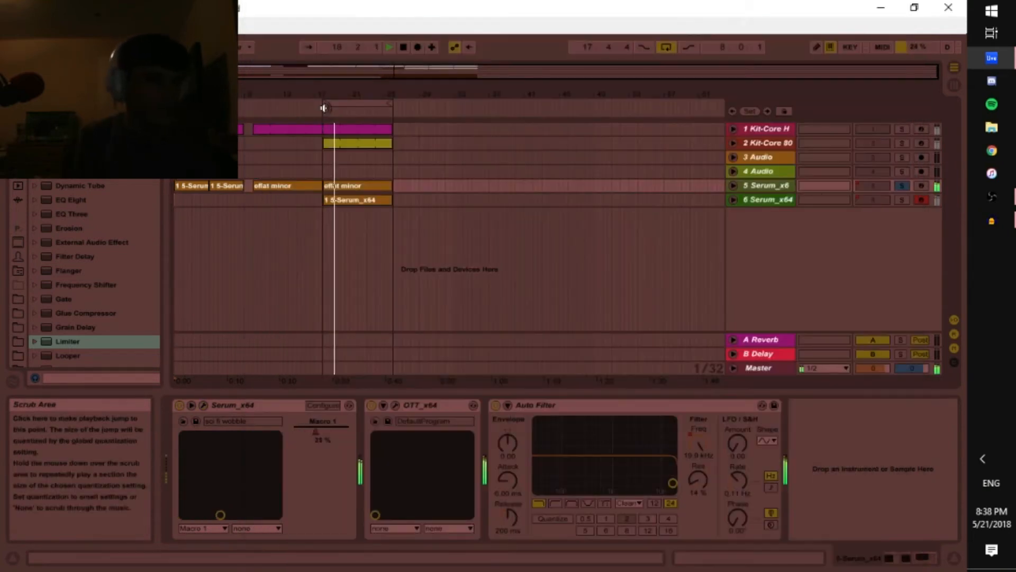
{"action": "left_click", "coordinate": [404, 47]}
{"action": "left_click", "coordinate": [204, 405]}
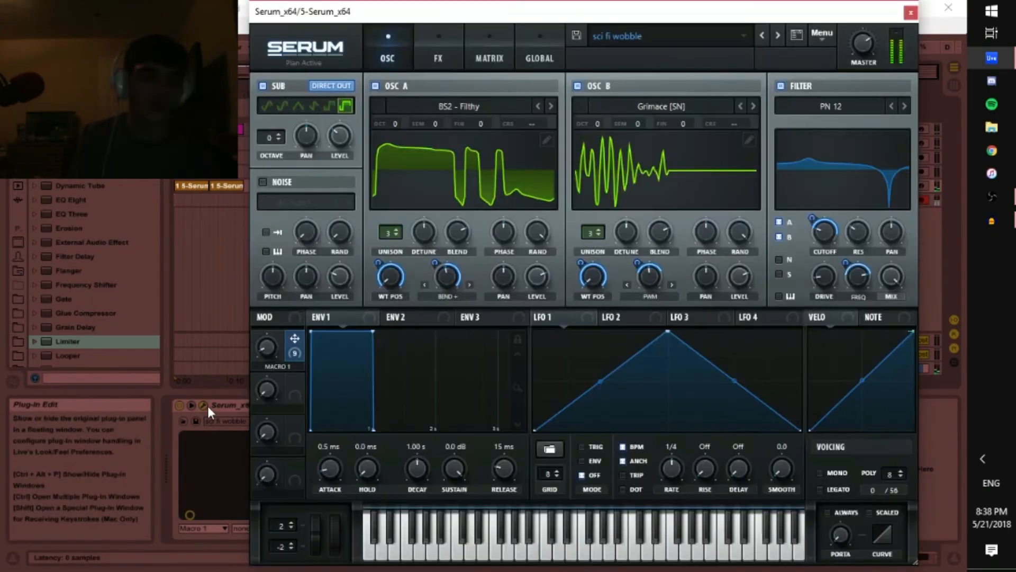
Turn on Serum's Filter effect and keep its type on Combs from the Misc filters.
{"action": "left_click", "coordinate": [437, 37]}
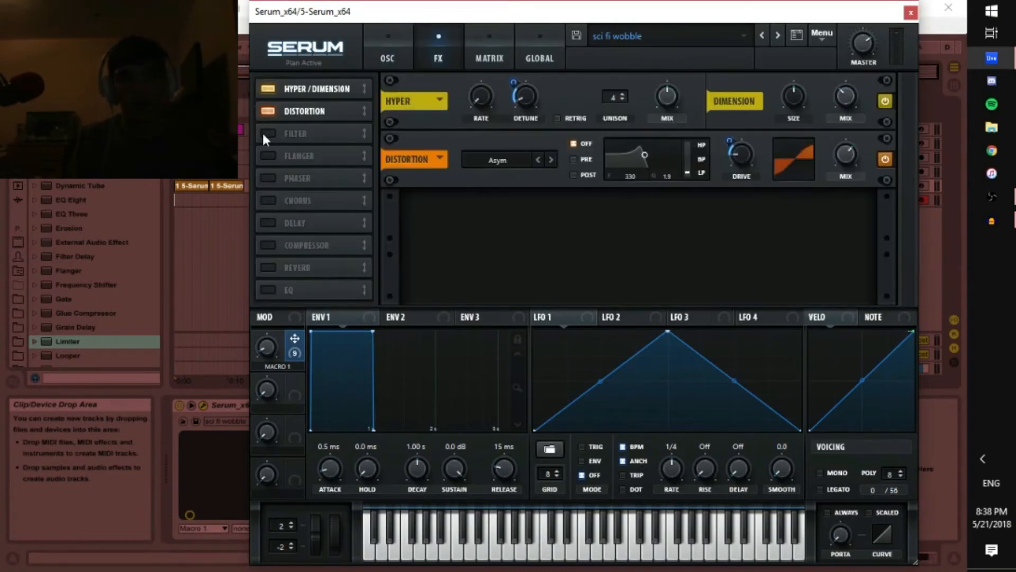
{"action": "left_click", "coordinate": [264, 133]}
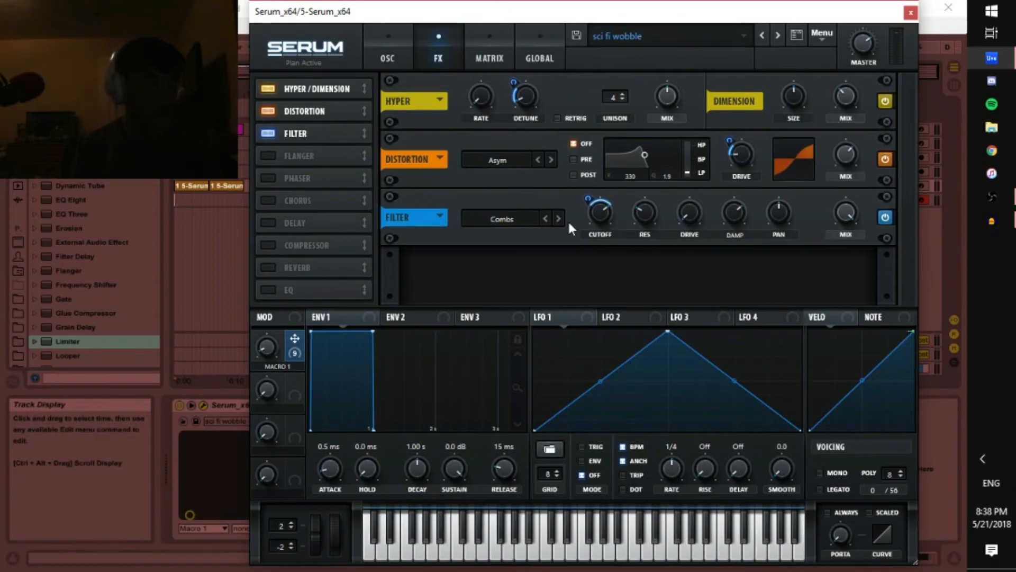
{"action": "left_click", "coordinate": [510, 220]}
{"action": "mouse_move", "coordinate": [508, 285]}
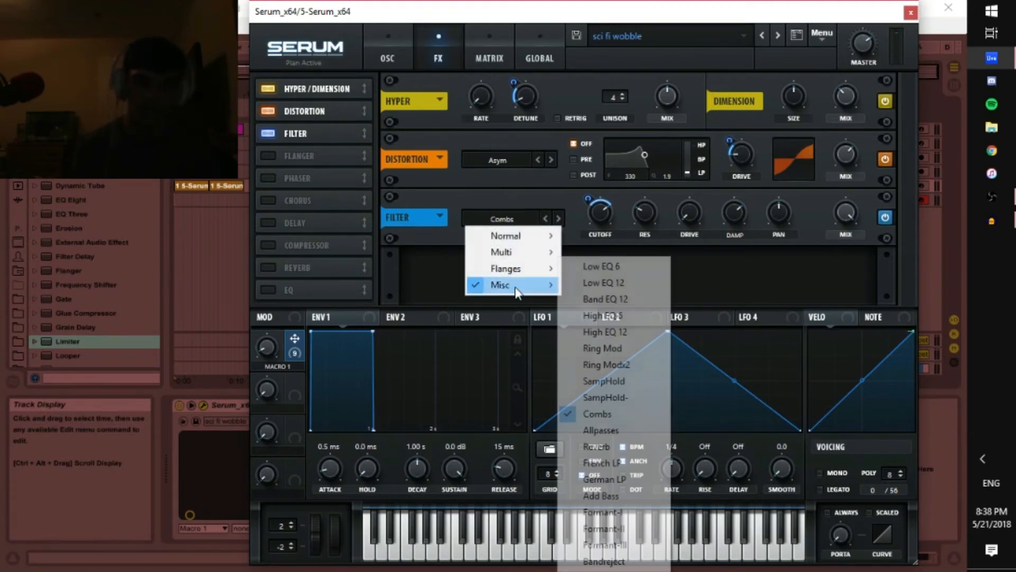
{"action": "left_click", "coordinate": [622, 414]}
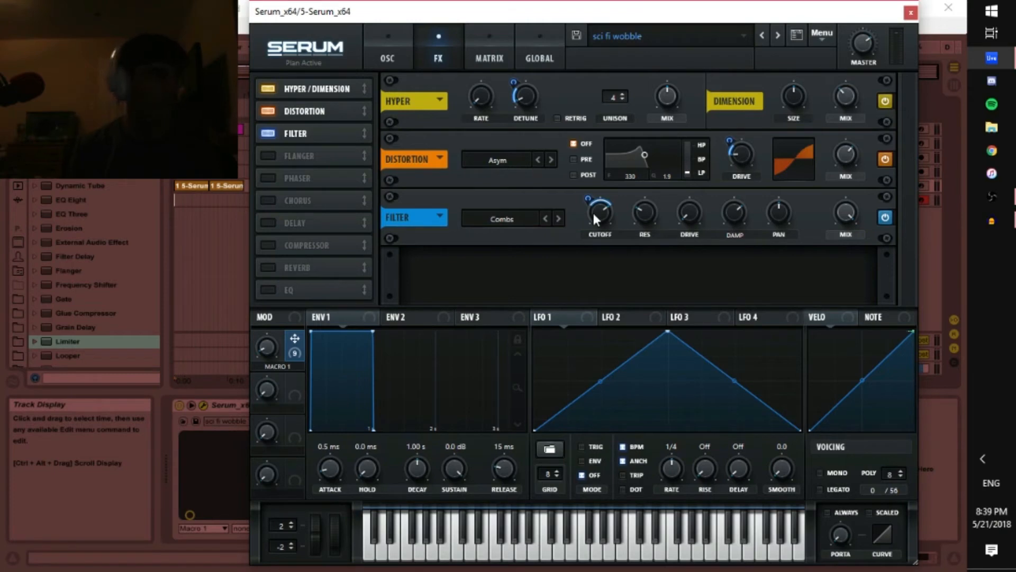
Examine the Filter effect's cutoff modulation along with its resonance, drive and damp settings.
{"action": "mouse_move", "coordinate": [589, 199]}
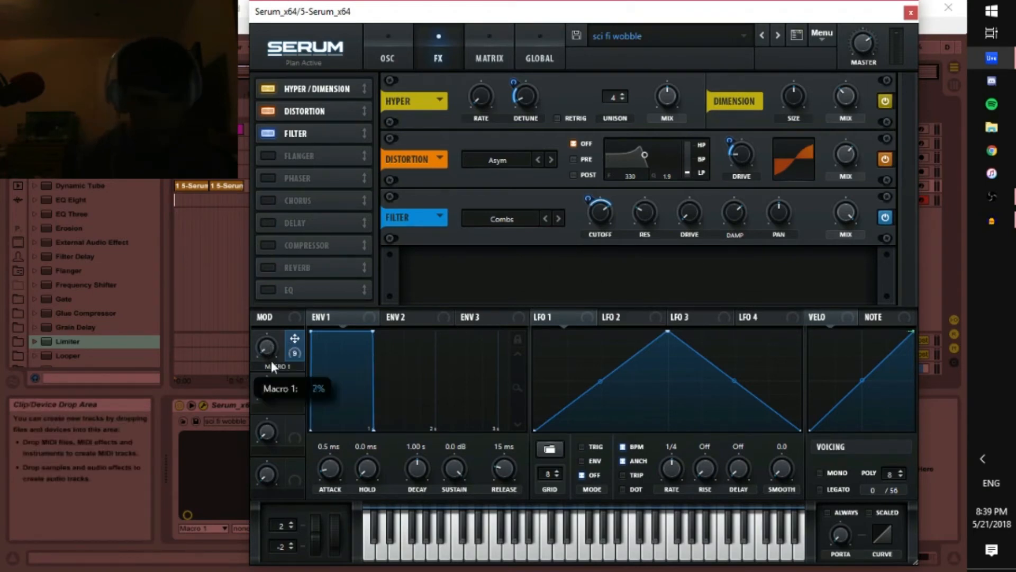
{"action": "mouse_move", "coordinate": [645, 218]}
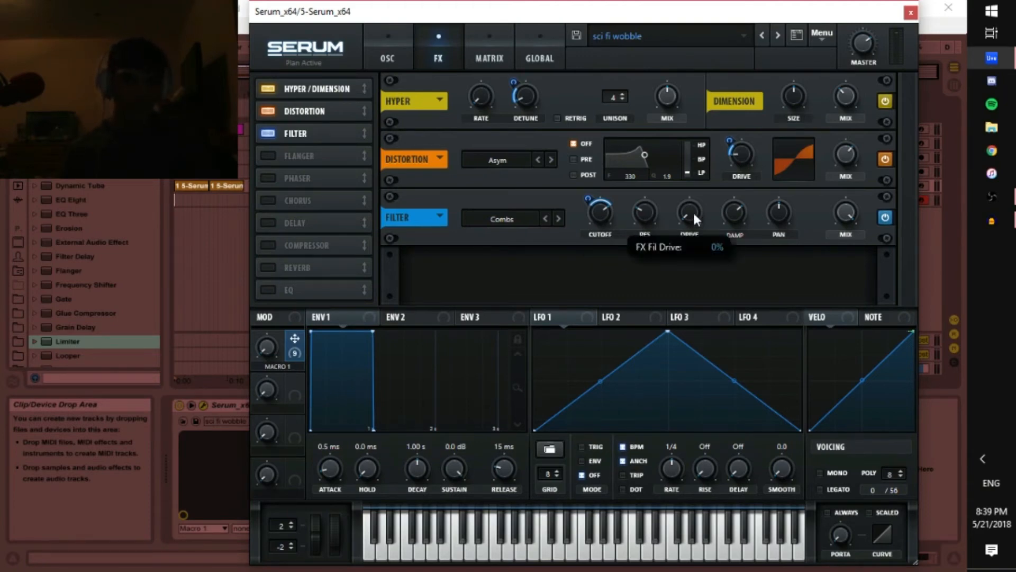
{"action": "mouse_move", "coordinate": [737, 217]}
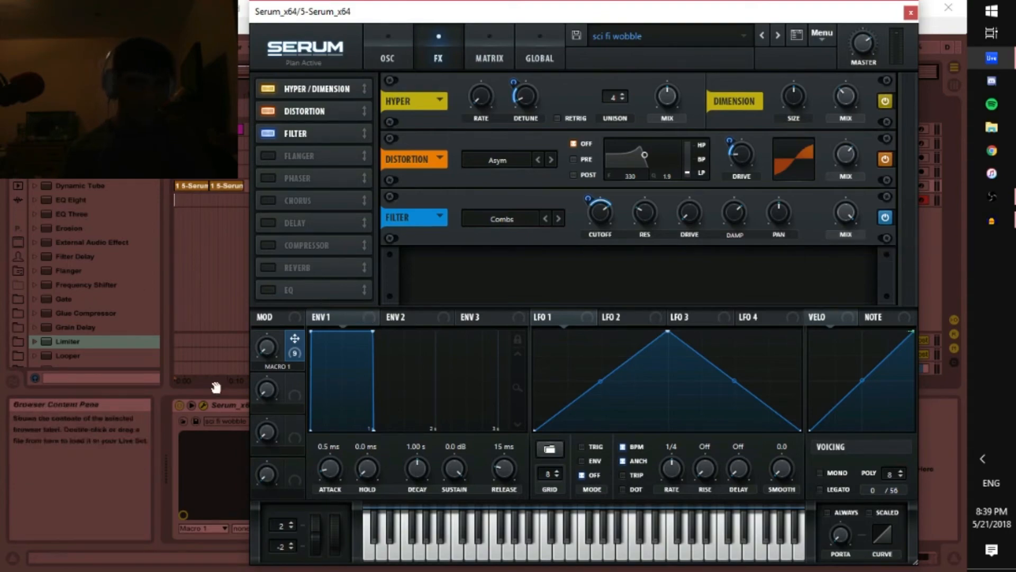
Close the Serum window and re-enable the automation of Macro 1 on the Serum device.
{"action": "left_click_drag", "start_coordinate": [388, 16], "coordinate": [384, 37]}
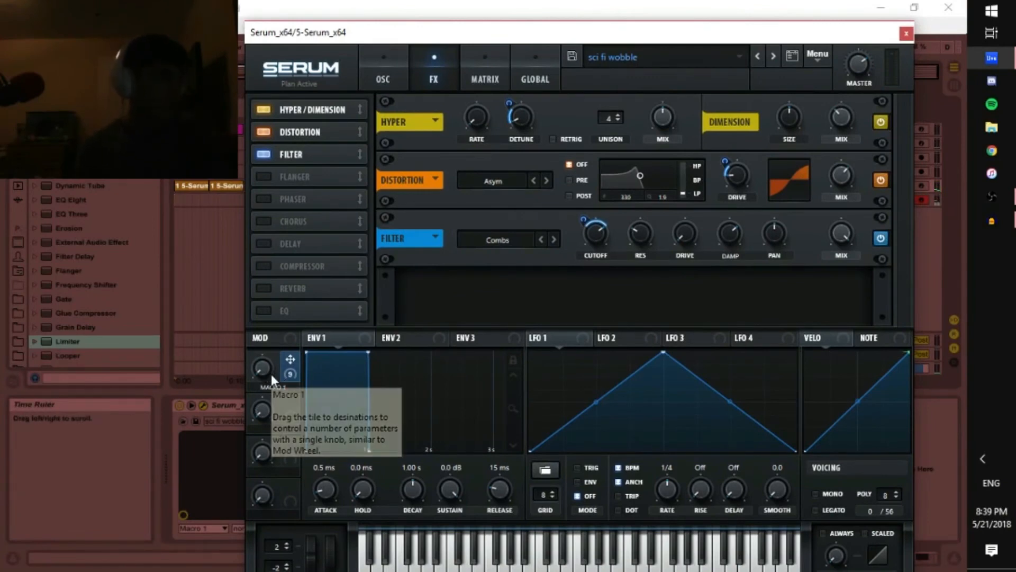
{"action": "left_click", "coordinate": [906, 34]}
{"action": "right_click", "coordinate": [293, 429]}
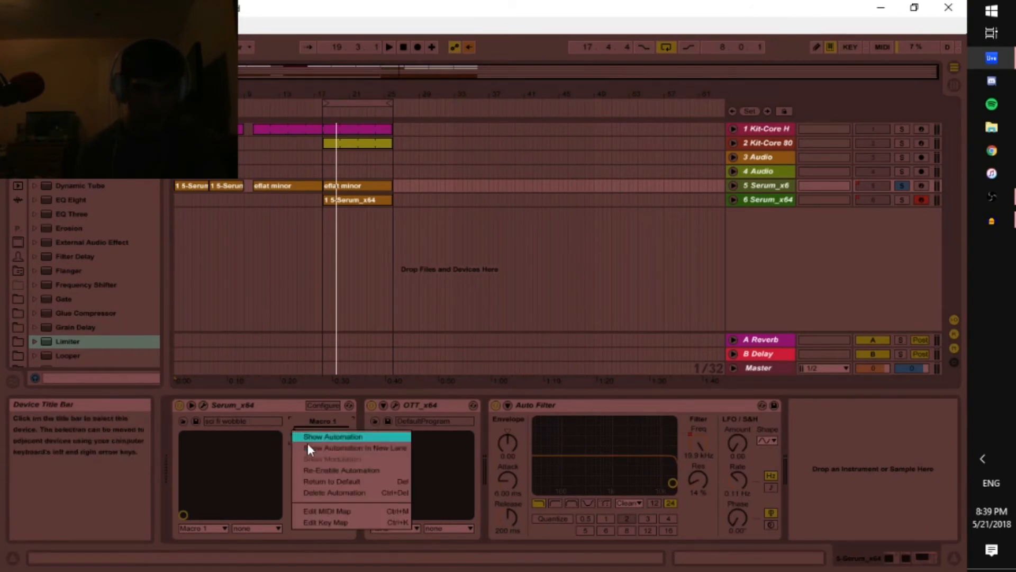
{"action": "left_click", "coordinate": [312, 471]}
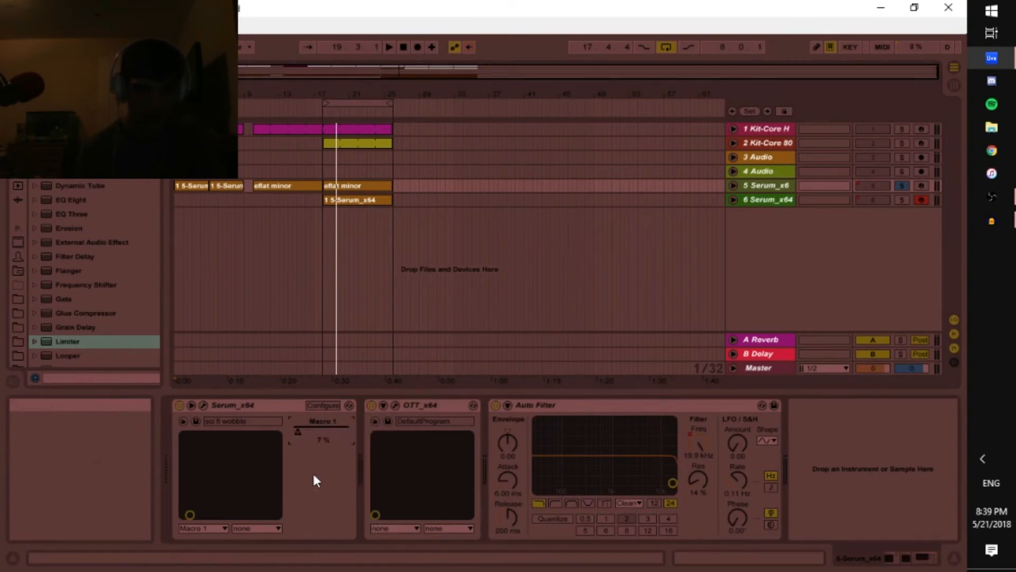
Play the looped section with Hyper/Dimension, Distortion and Filter all active.
{"action": "left_click", "coordinate": [202, 405]}
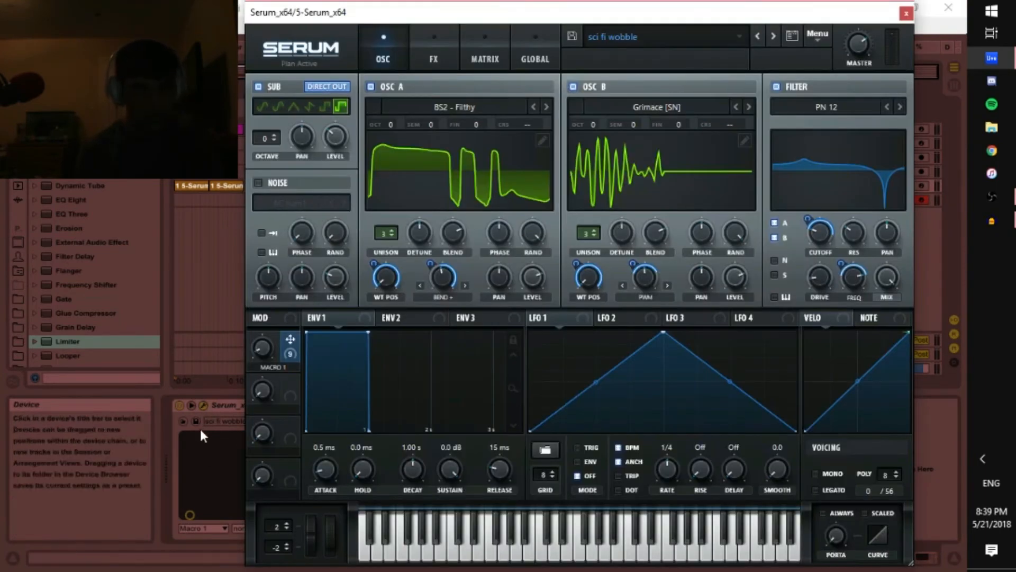
{"action": "key", "text": "space"}
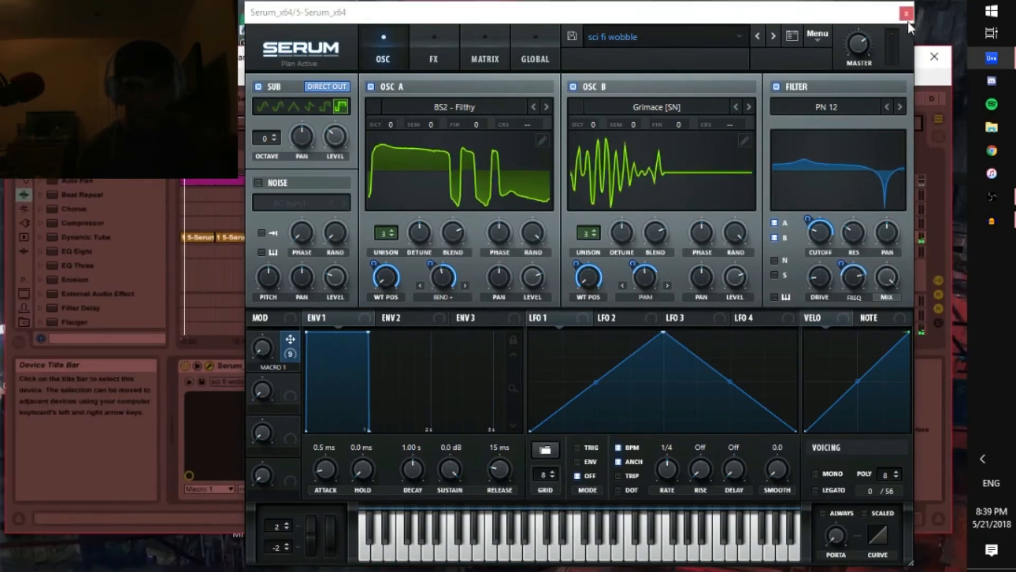
{"action": "left_click", "coordinate": [906, 8]}
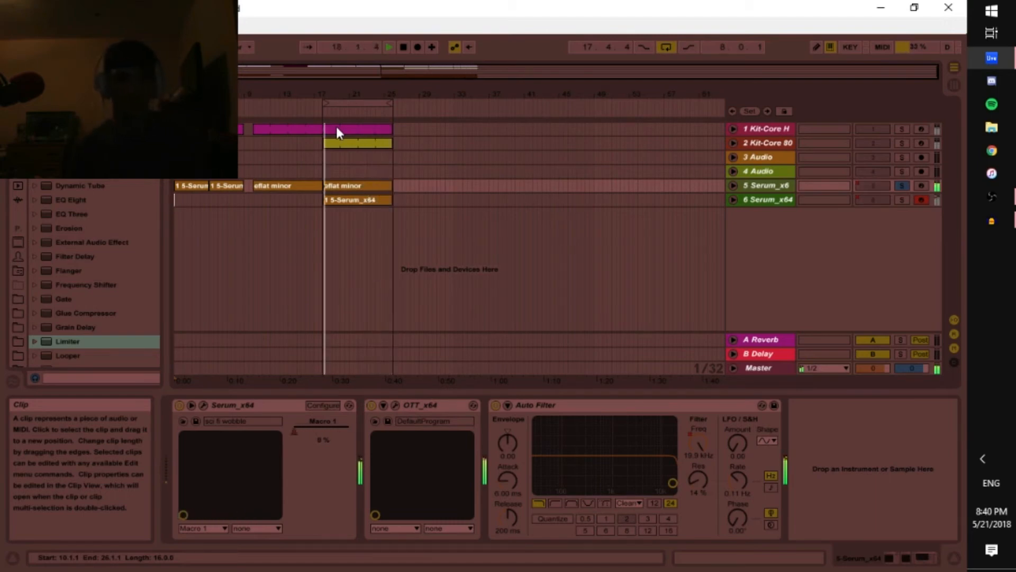
{"action": "key", "text": "space"}
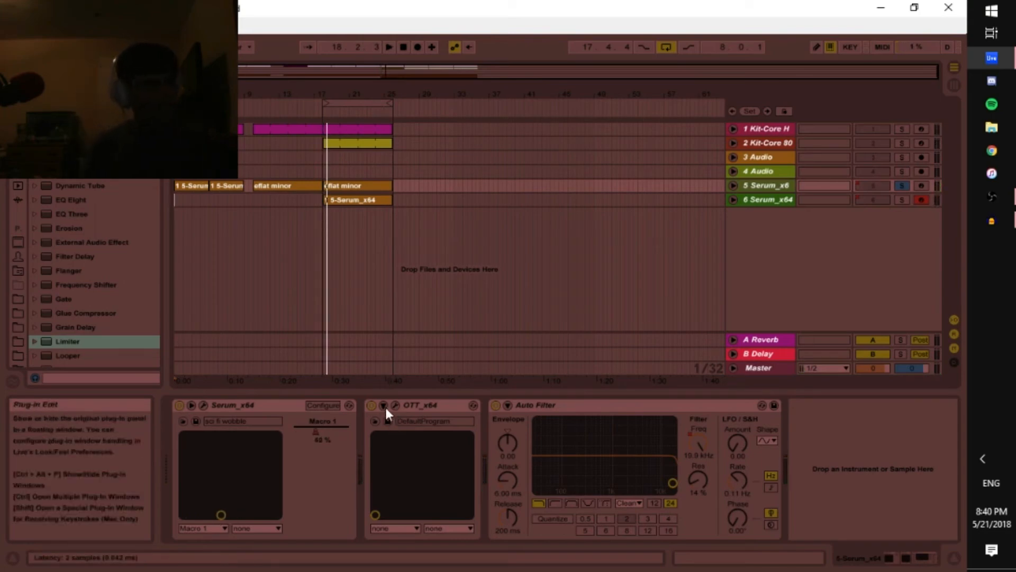
Bypass the OTT and Auto Filter devices and play the track to hear Serum without them.
{"action": "left_click", "coordinate": [371, 405]}
{"action": "left_click", "coordinate": [497, 406]}
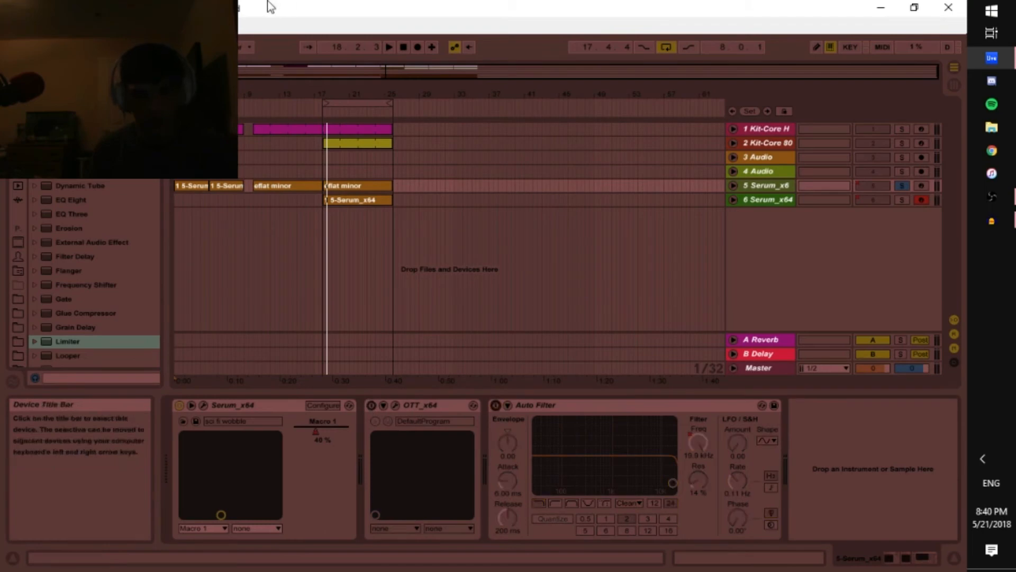
{"action": "left_click", "coordinate": [387, 47]}
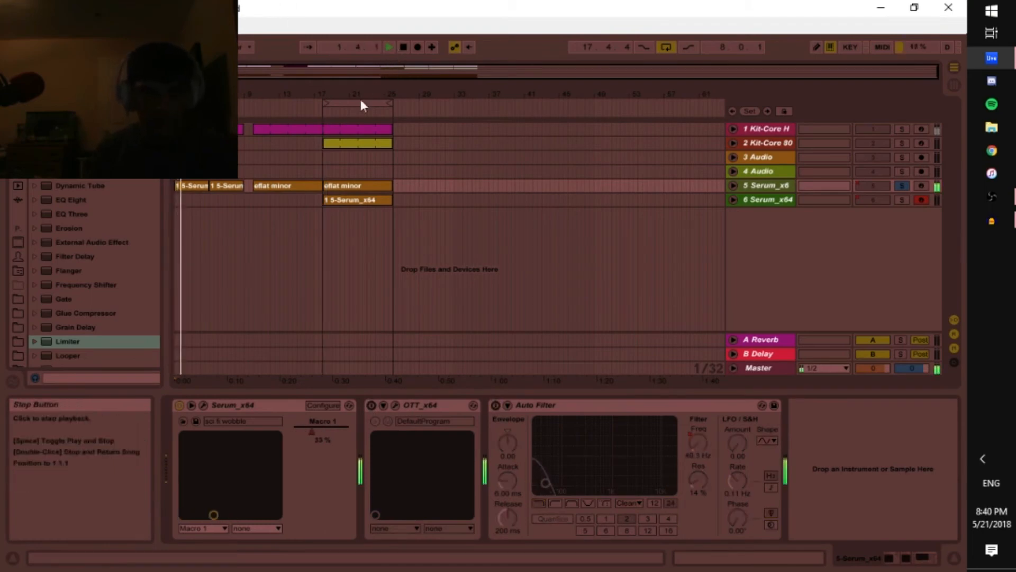
{"action": "left_click", "coordinate": [403, 46]}
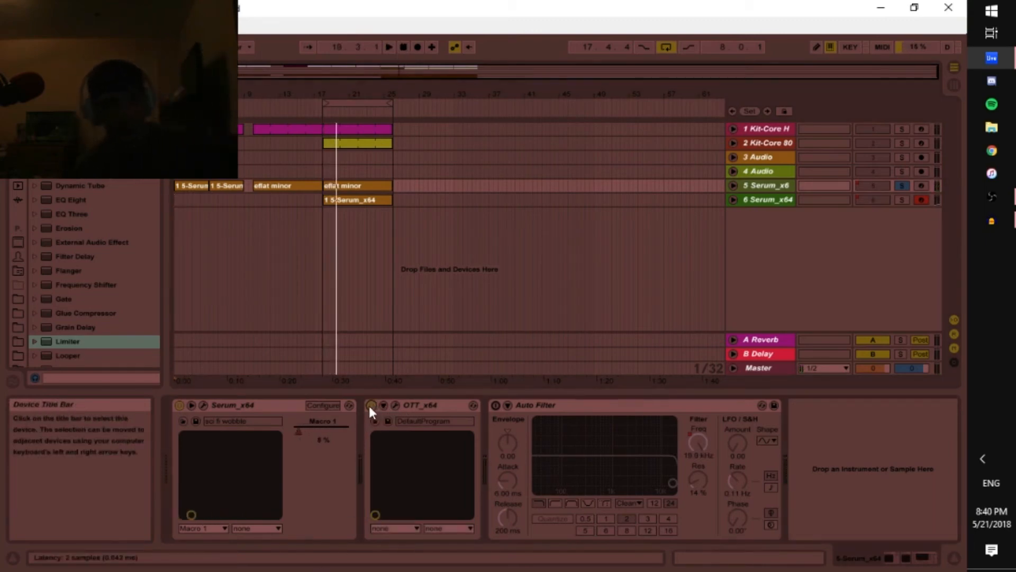
Turn OTT back on and play the track with its window open to examine the high, mid and low bands.
{"action": "left_click", "coordinate": [395, 404]}
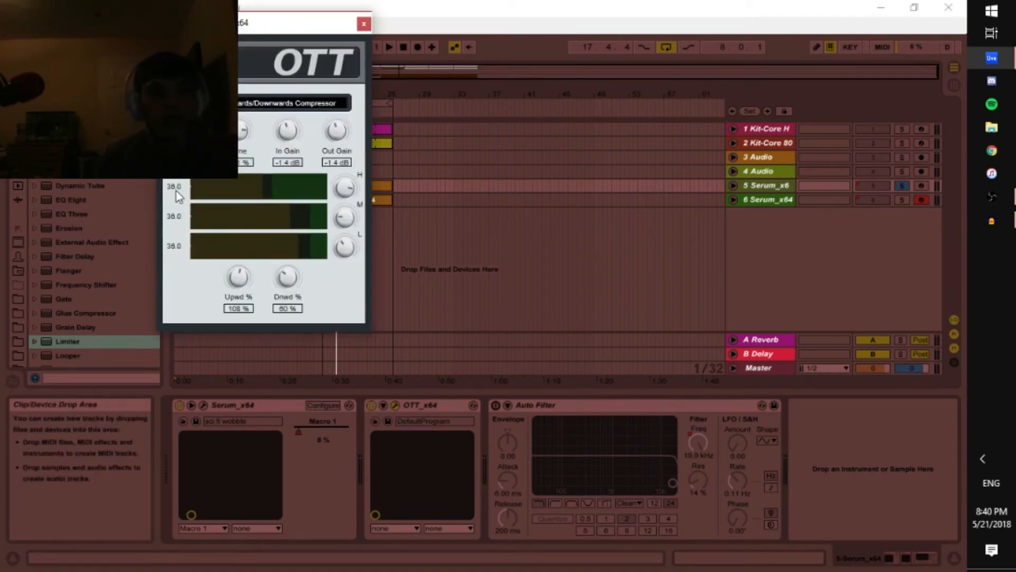
{"action": "left_click", "coordinate": [387, 46]}
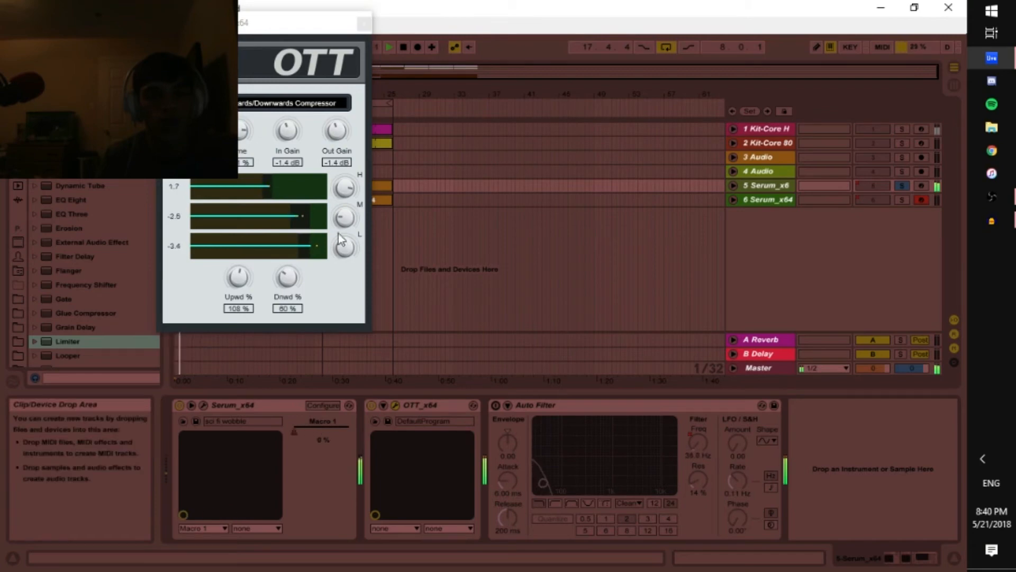
{"action": "left_click", "coordinate": [347, 191]}
{"action": "left_click", "coordinate": [352, 380]}
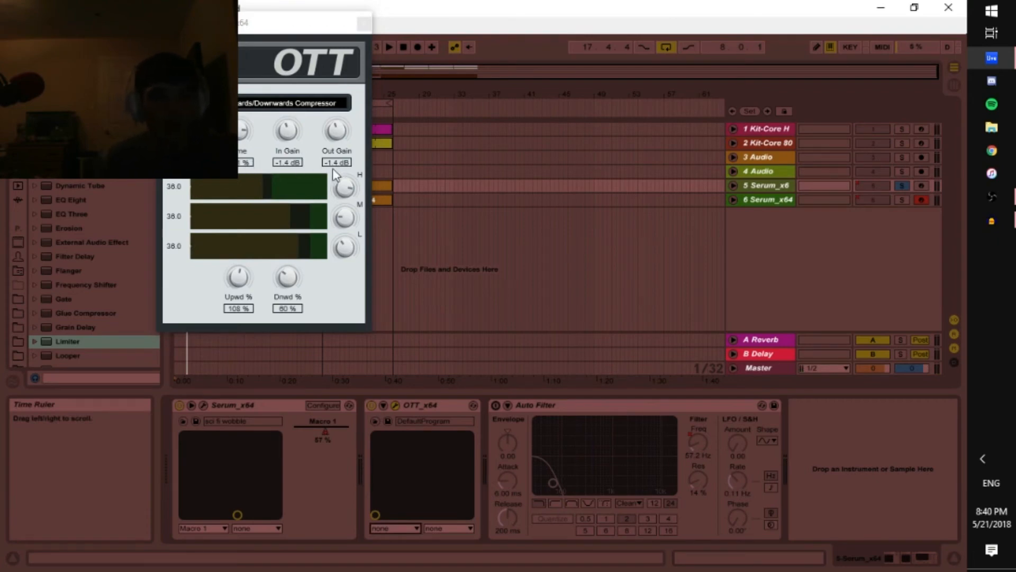
{"action": "left_click", "coordinate": [353, 189]}
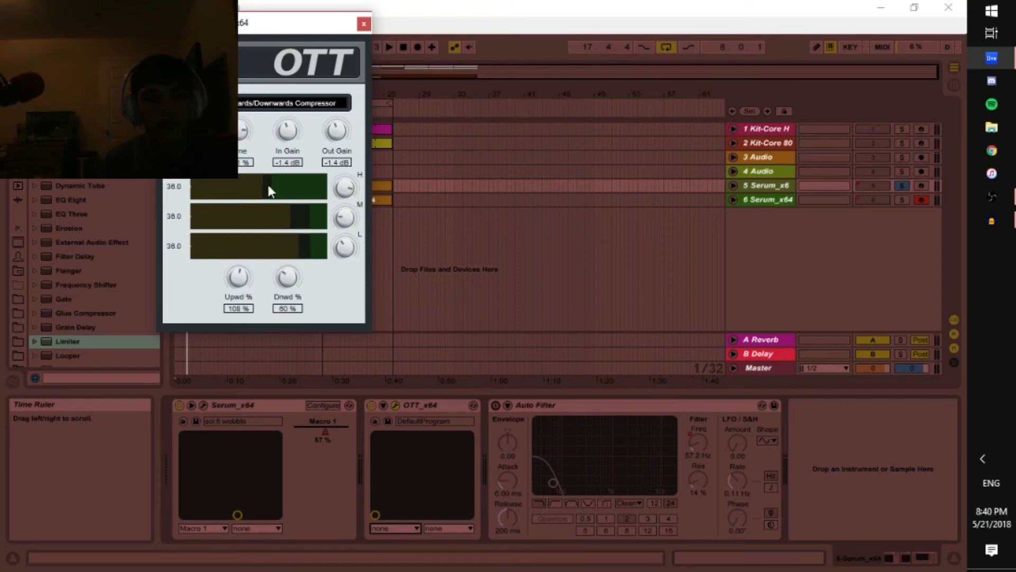
Assign Gain H to the horizontal axis and Gain M to the vertical axis of OTT's X-Y pad.
{"action": "left_click", "coordinate": [394, 528]}
{"action": "left_click", "coordinate": [397, 435]}
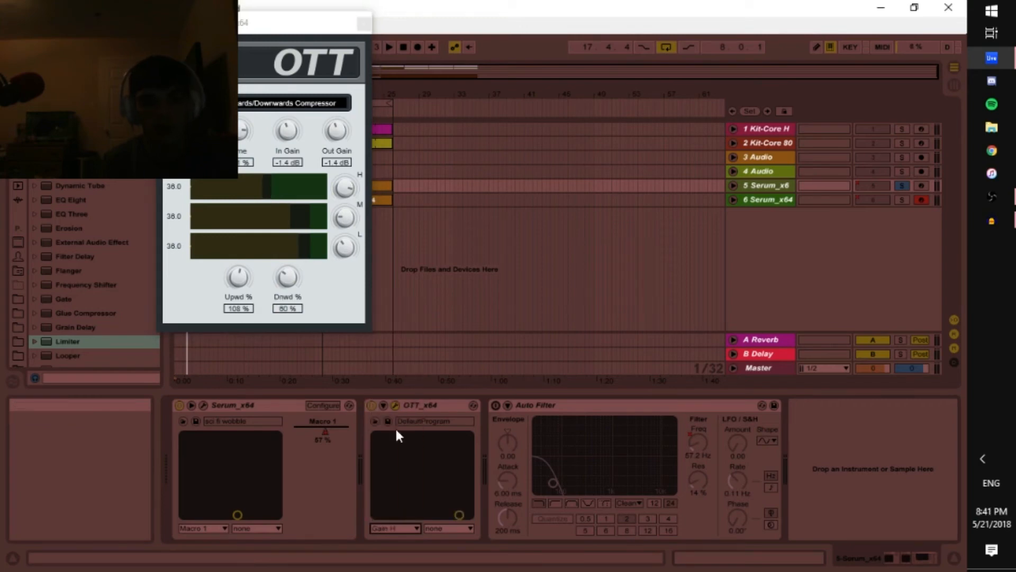
{"action": "left_click", "coordinate": [435, 527]}
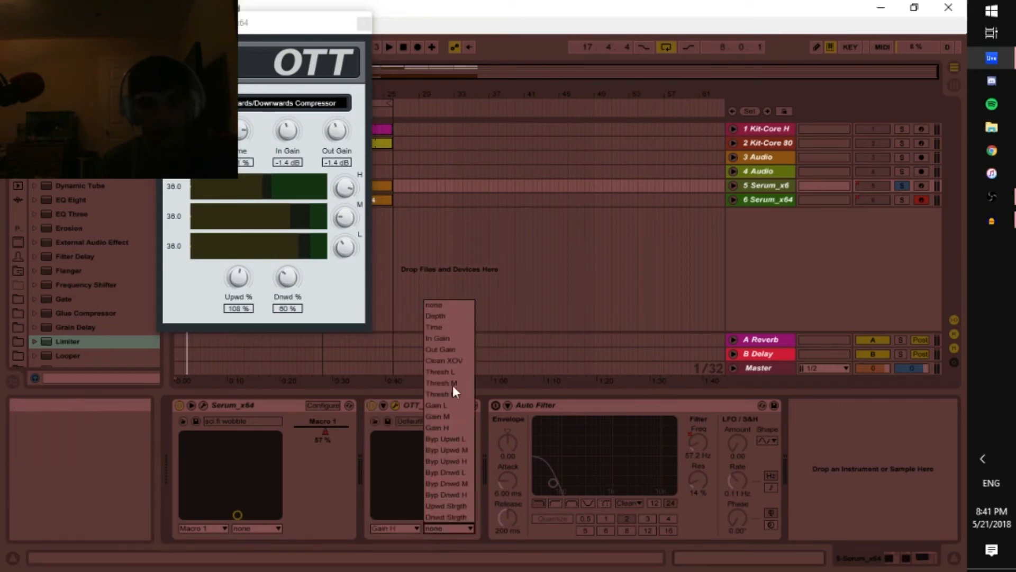
{"action": "left_click", "coordinate": [453, 417]}
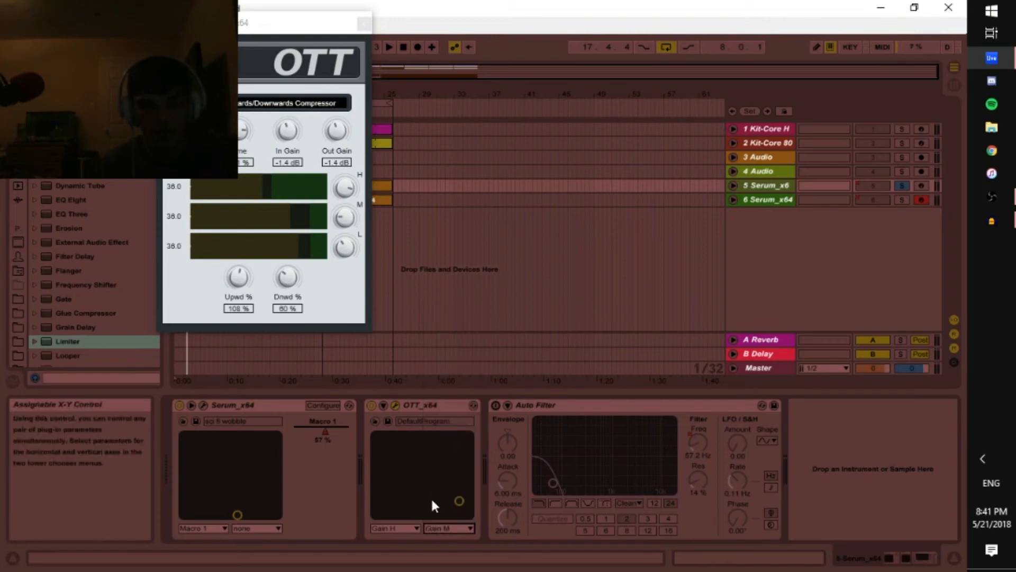
Expand the OTT device's full parameter list and play the track to review its settings.
{"action": "left_click", "coordinate": [387, 408]}
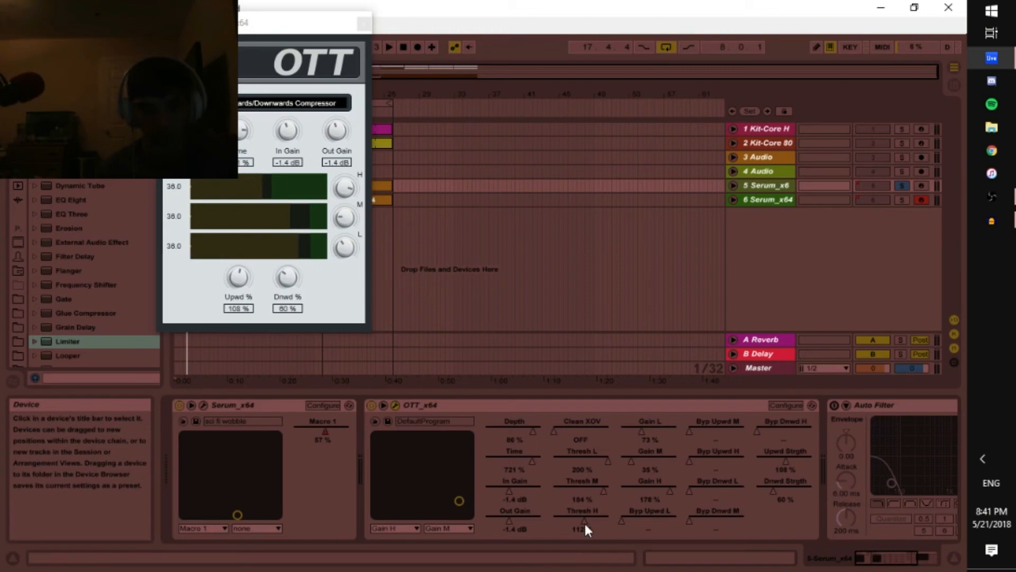
{"action": "key", "text": "space"}
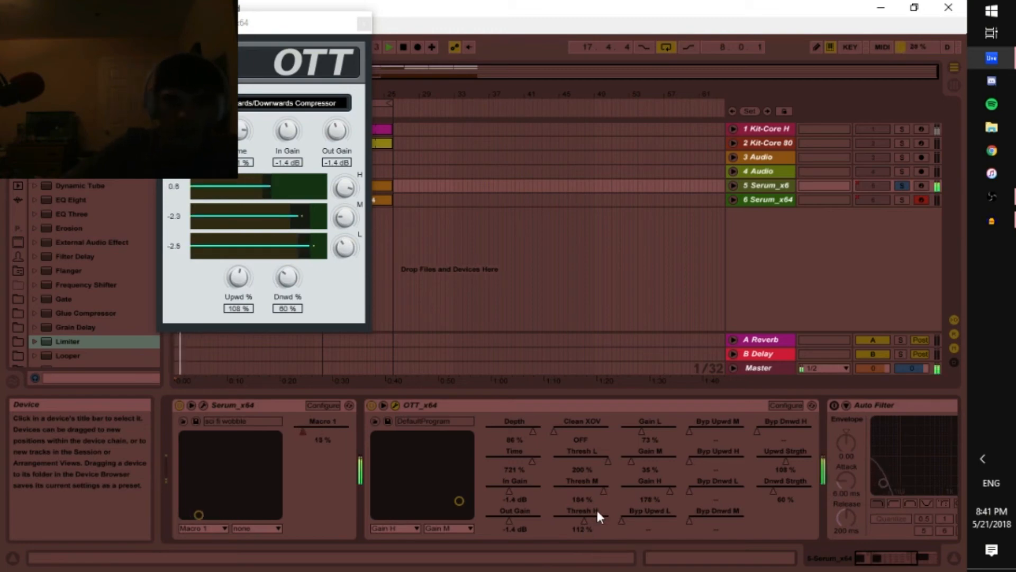
Play the track once more to hear OTT, stop playback and collapse the OTT device's parameter list.
{"action": "key", "text": "space"}
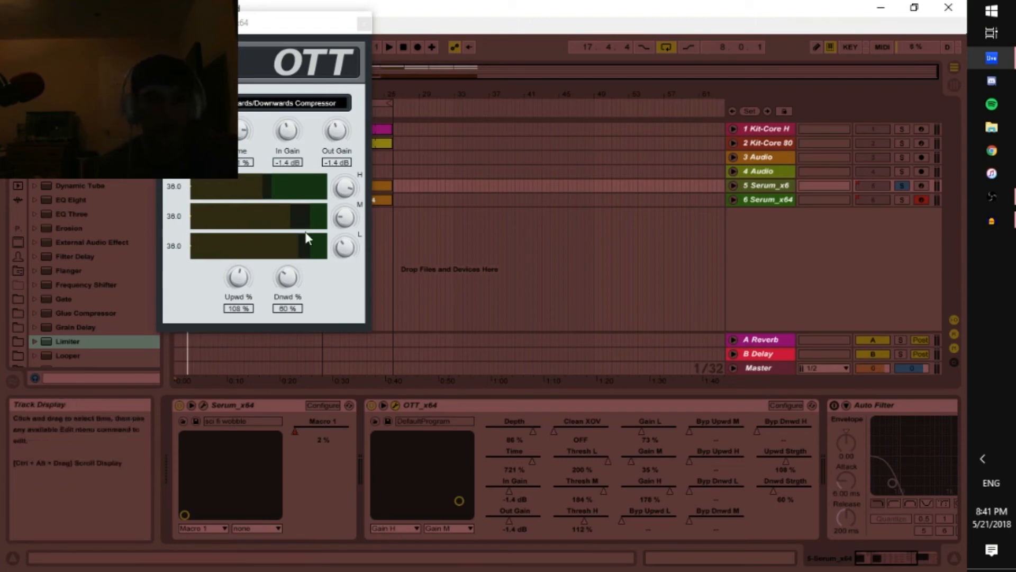
{"action": "key", "text": "space"}
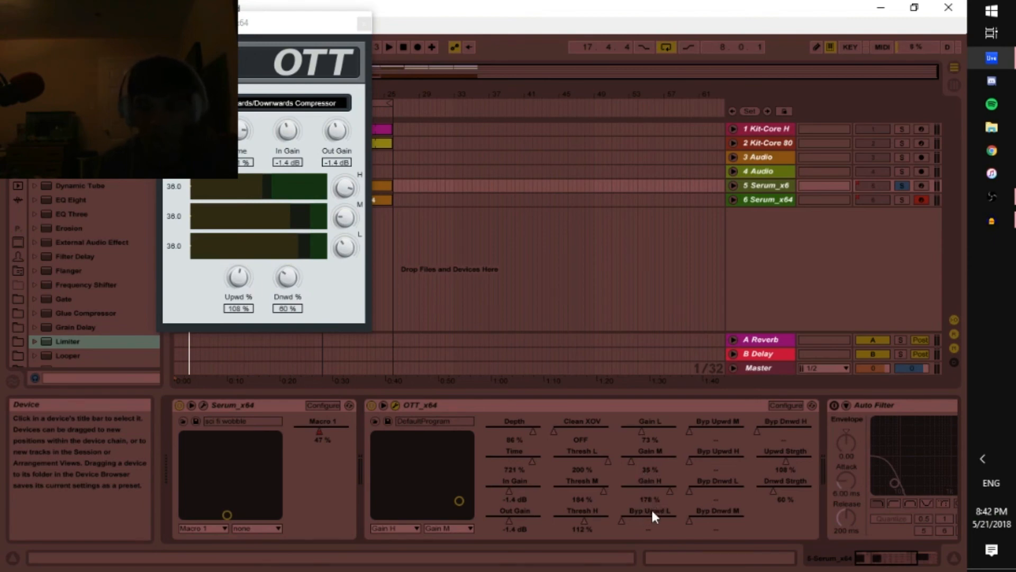
{"action": "left_click", "coordinate": [382, 403]}
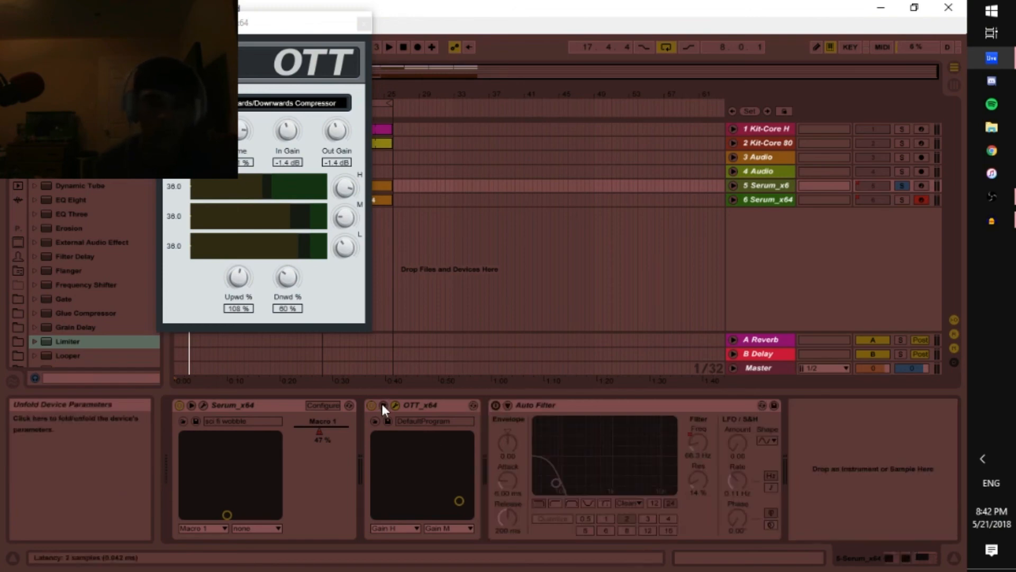
Turn the Auto Filter back on, close the OTT window and show the filter's Frequency automation on track 5.
{"action": "left_click", "coordinate": [495, 405]}
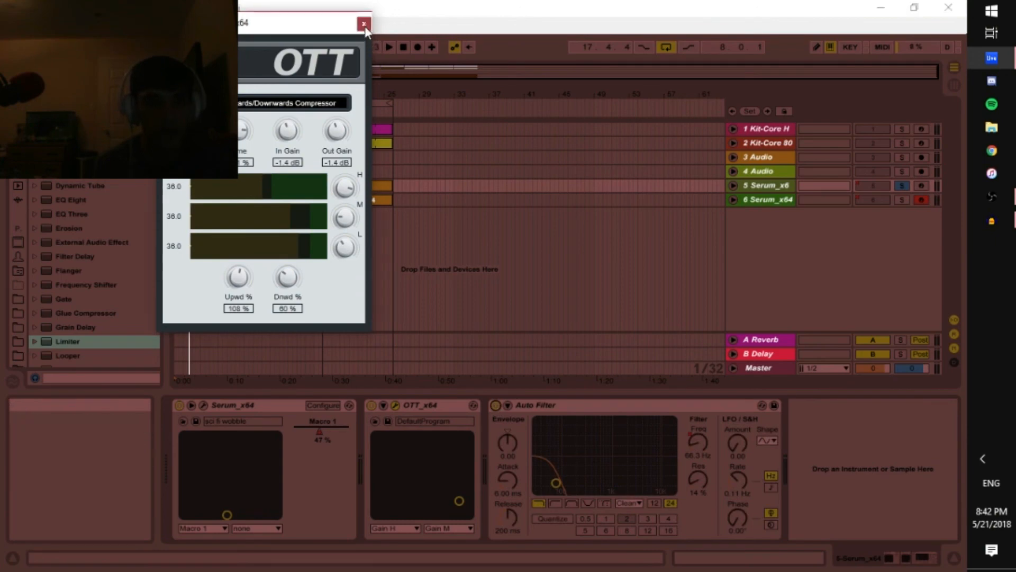
{"action": "left_click", "coordinate": [364, 24]}
{"action": "left_click", "coordinate": [734, 185]}
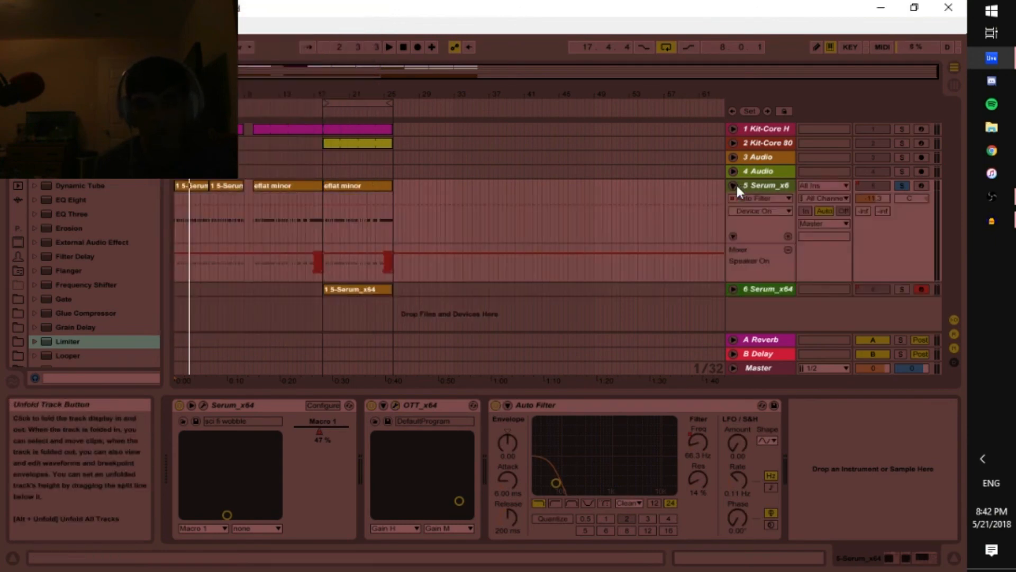
{"action": "left_click", "coordinate": [772, 209]}
{"action": "left_click", "coordinate": [779, 277]}
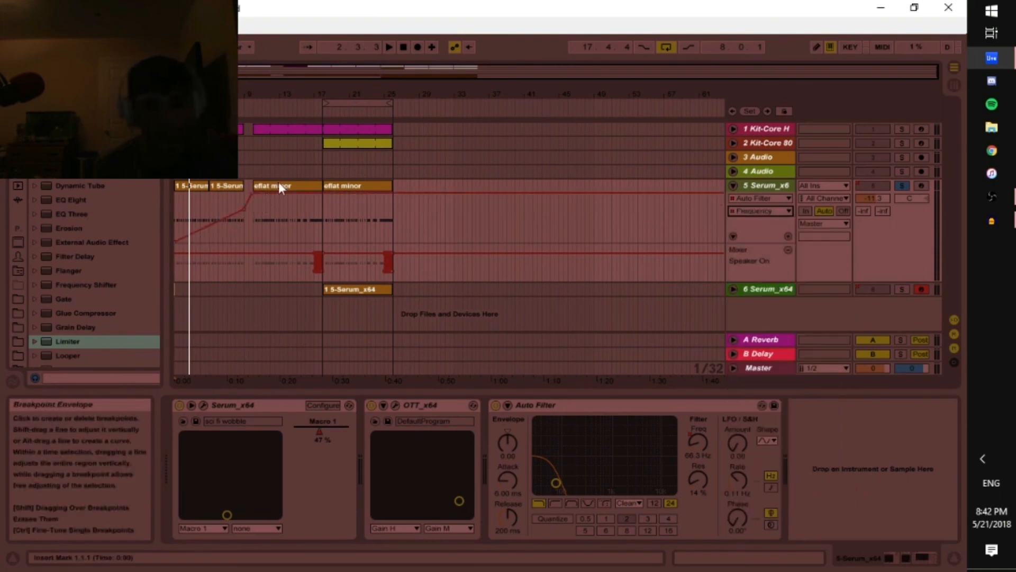
Play the track from bar 17 and from the beginning to hear the Auto Filter's frequency automation.
{"action": "left_click", "coordinate": [321, 100]}
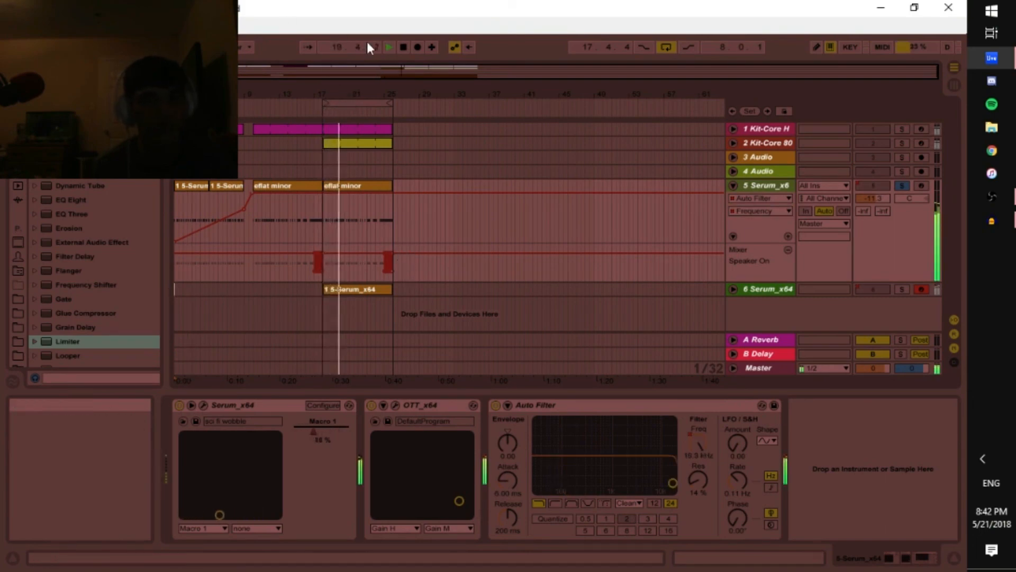
{"action": "left_click", "coordinate": [405, 49]}
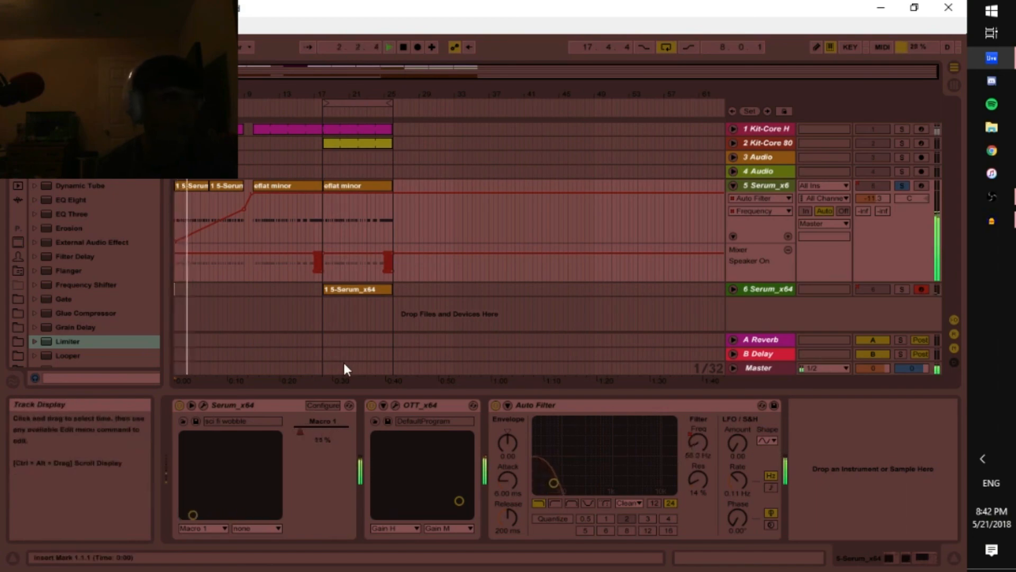
{"action": "left_click", "coordinate": [403, 49]}
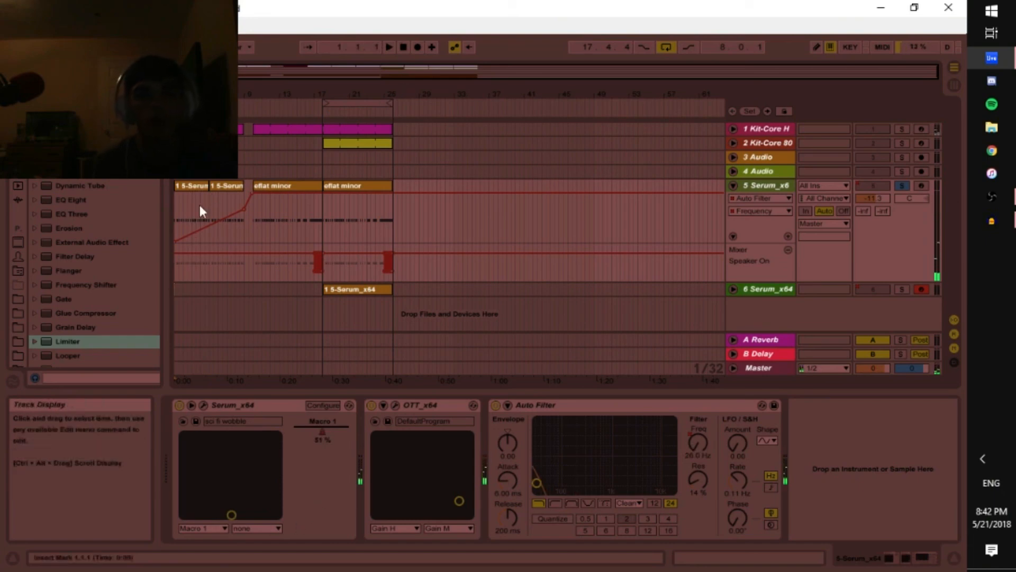